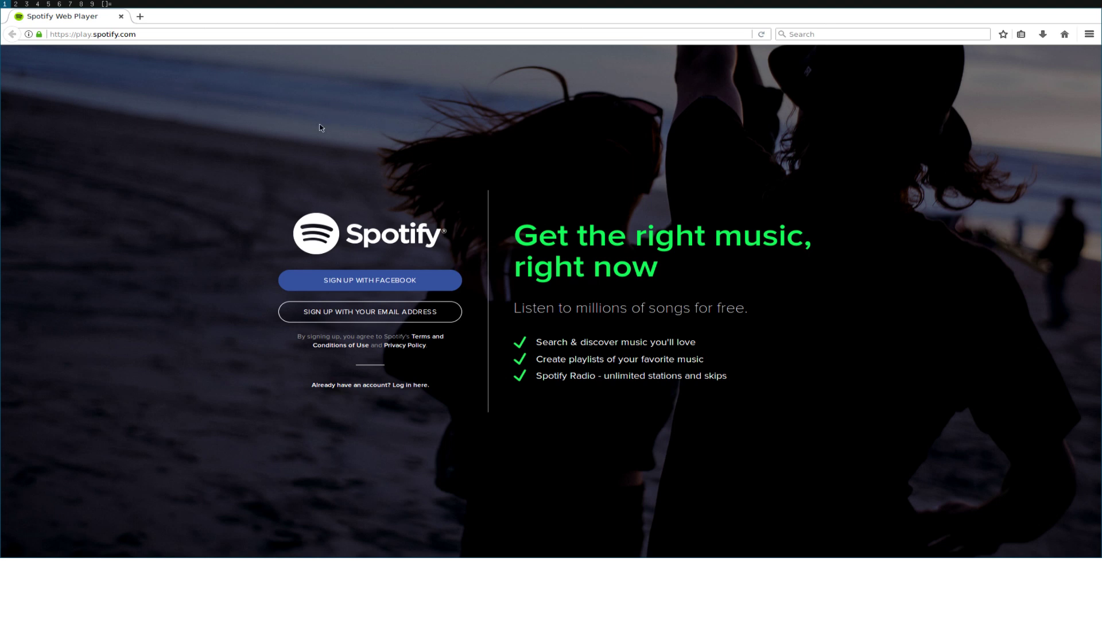
# - Open about:config in a new tab and accept the risk warning
pyautogui.hotkey('ctrl', 't')
pyautogui.write('about:config')
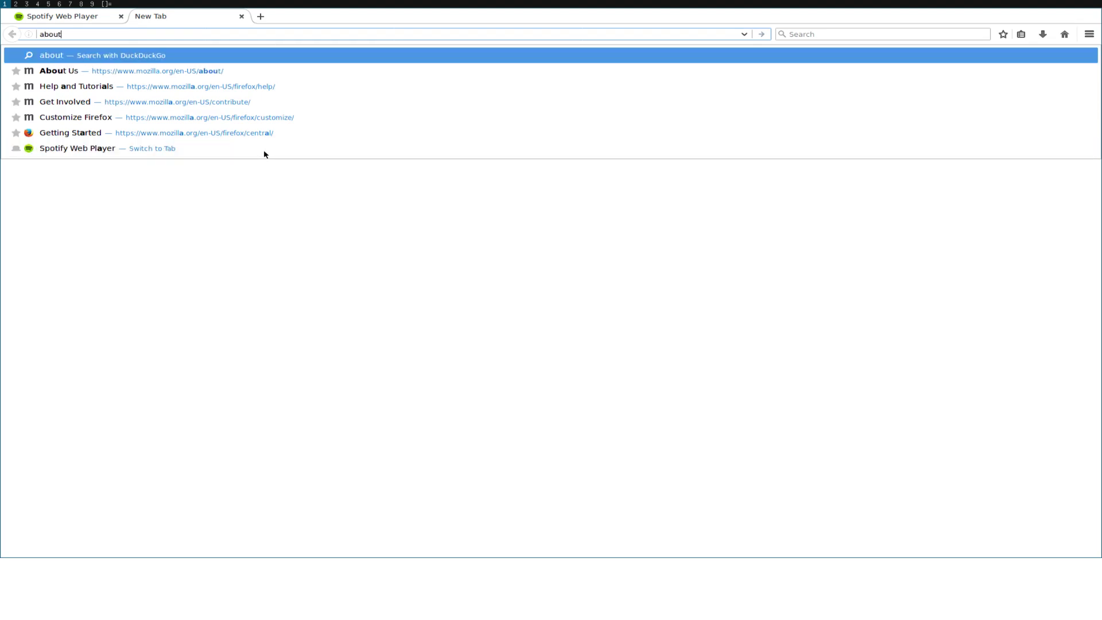
pyautogui.press('Return')
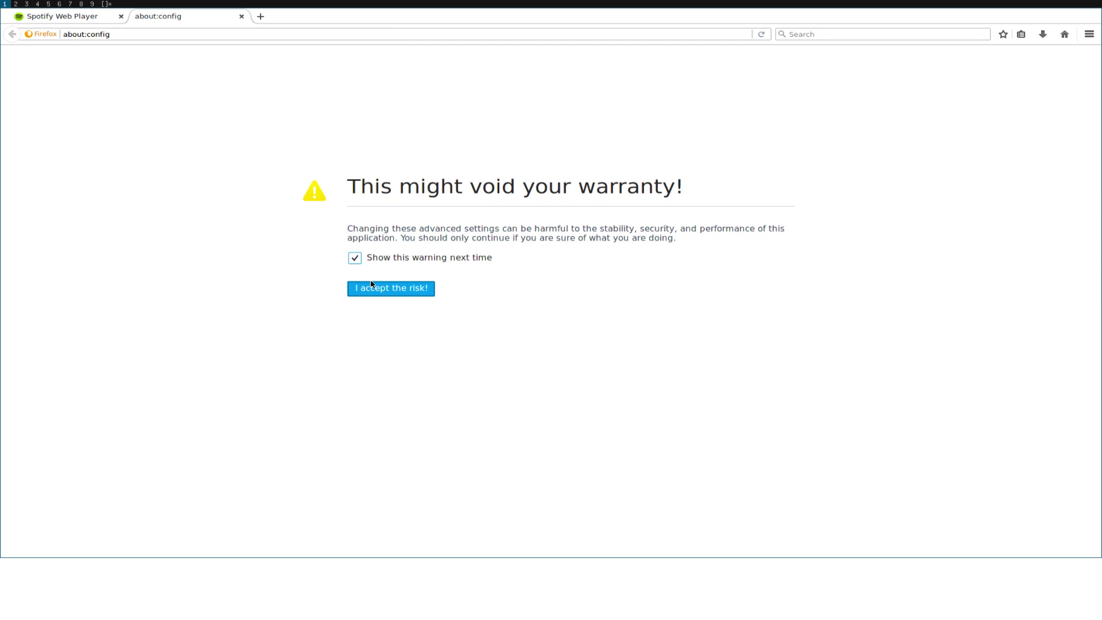
pyautogui.click(386, 291)
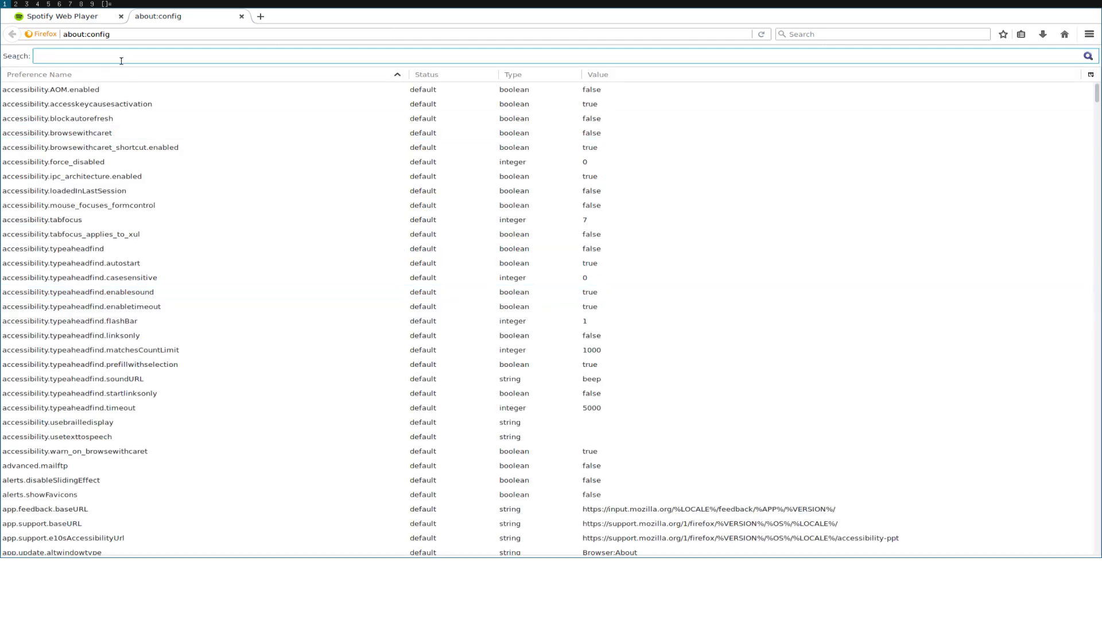
# - Filter the preferences list by media.gmp
pyautogui.write('media')
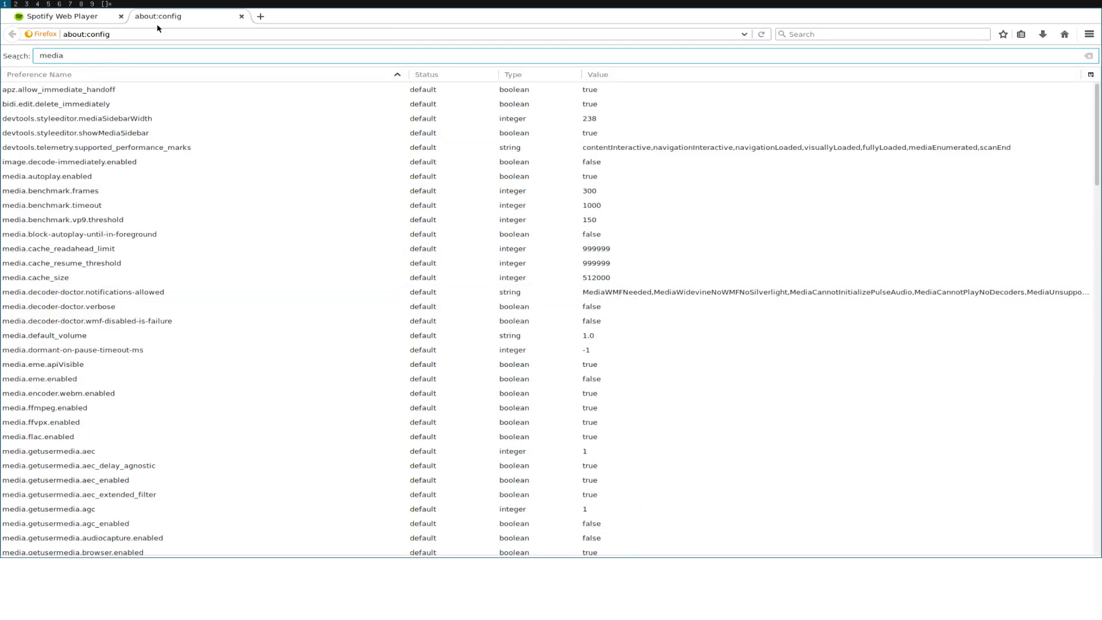
pyautogui.write('.gme')
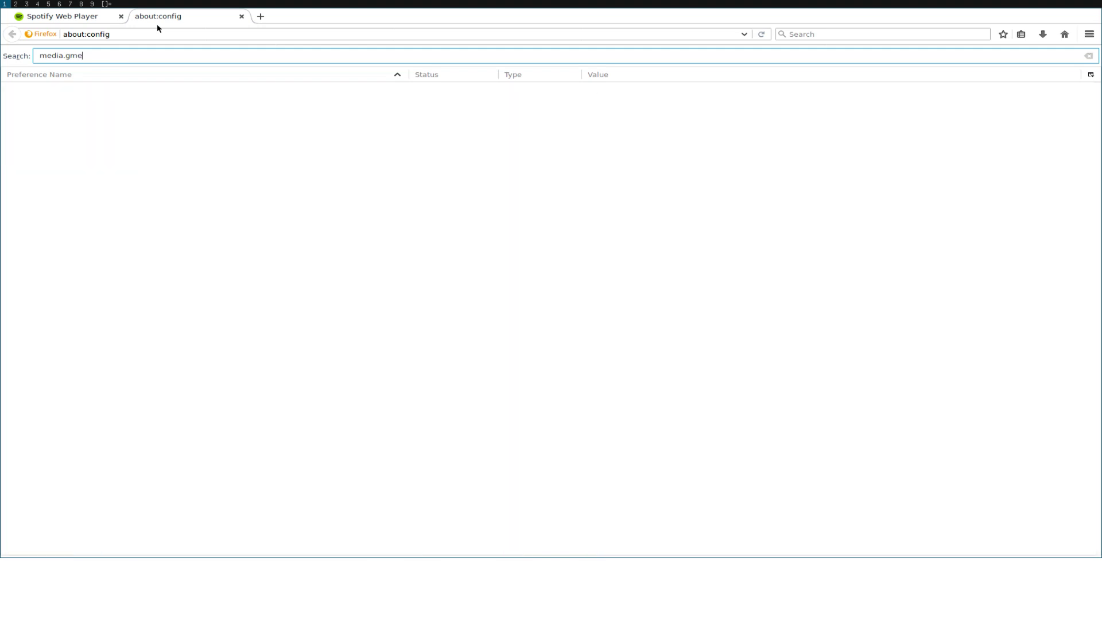
pyautogui.press('BackSpace')
pyautogui.press('BackSpace')
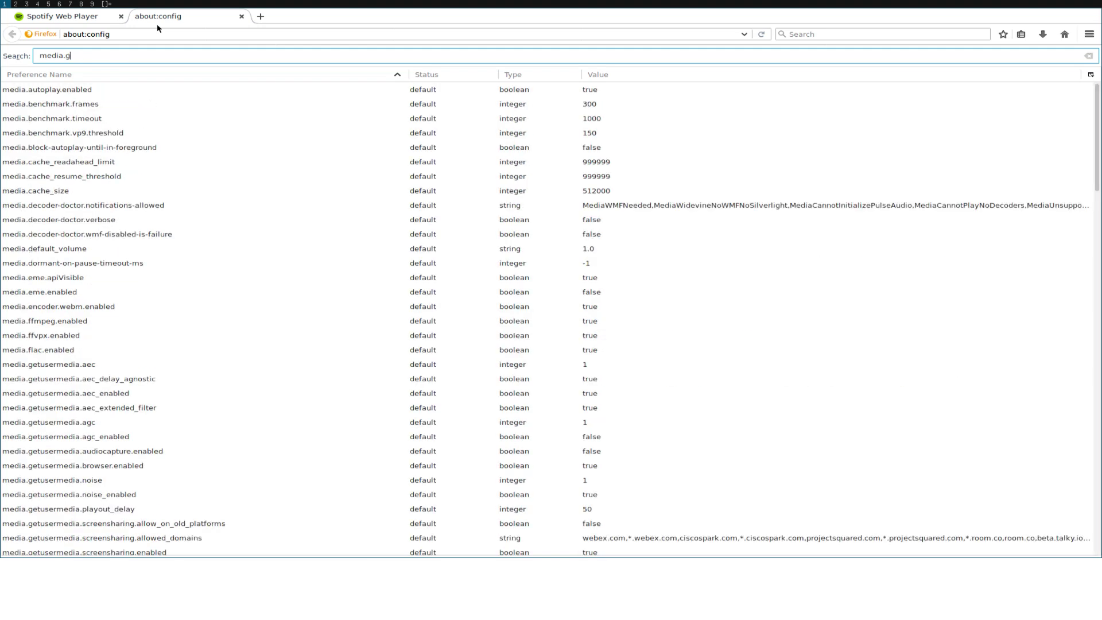
pyautogui.write('me')
pyautogui.press('BackSpace')
pyautogui.press('BackSpace')
pyautogui.press('BackSpace')
pyautogui.write('eme')
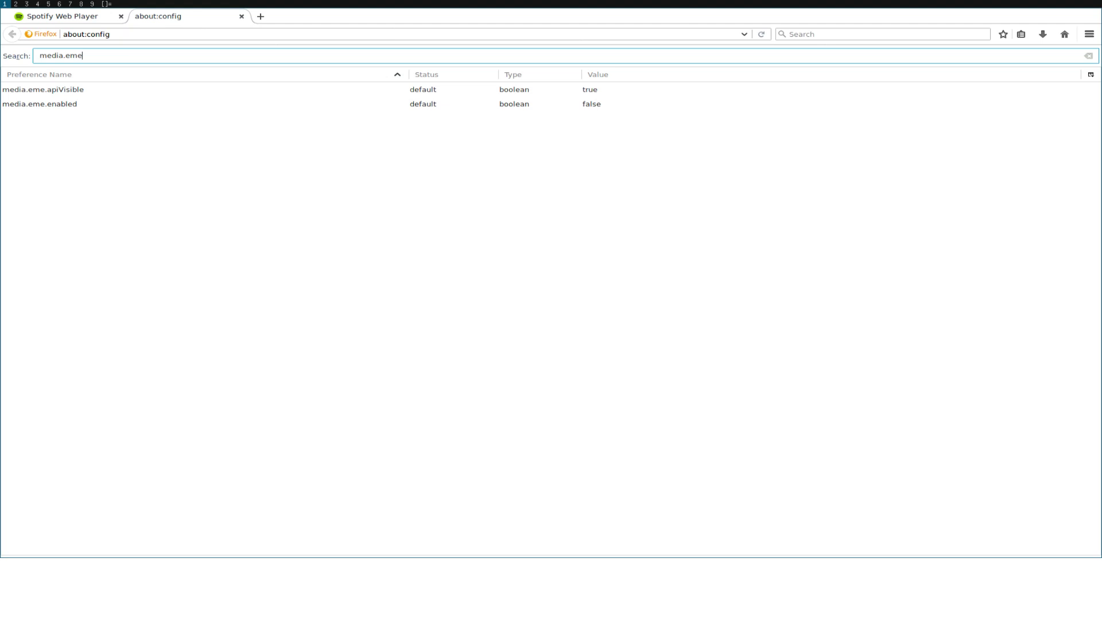
pyautogui.press('BackSpace')
pyautogui.press('BackSpace')
pyautogui.press('BackSpace')
pyautogui.write('gmp')
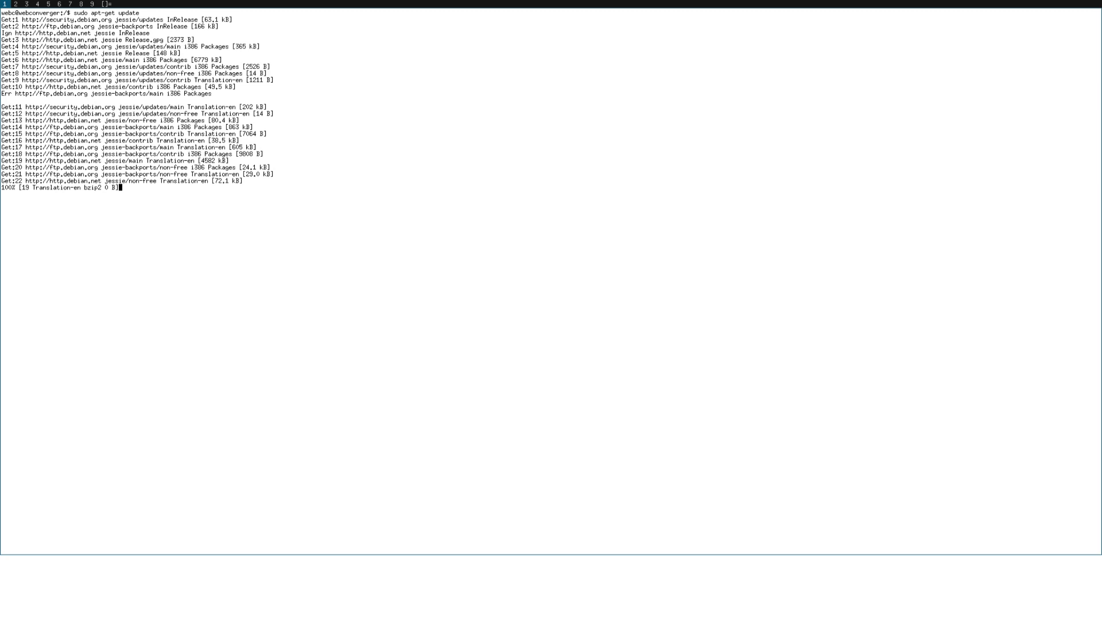
# - Search the package cache for inotify with apt-cache search
pyautogui.write('apt-a')
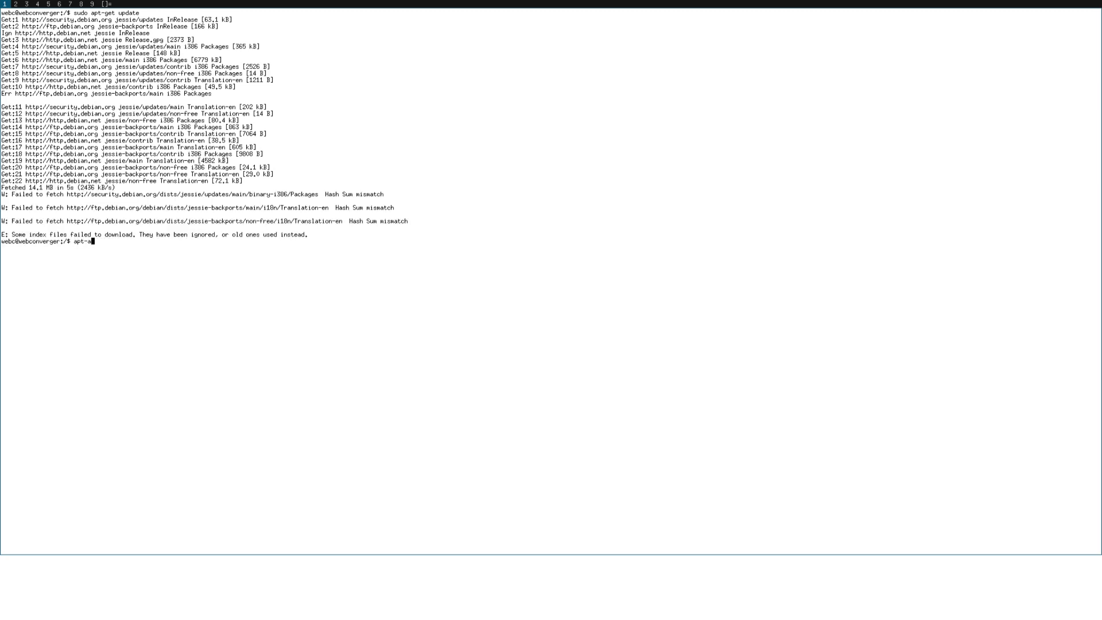
pyautogui.press('BackSpace')
pyautogui.write('cache inotify')
pyautogui.press('Return')
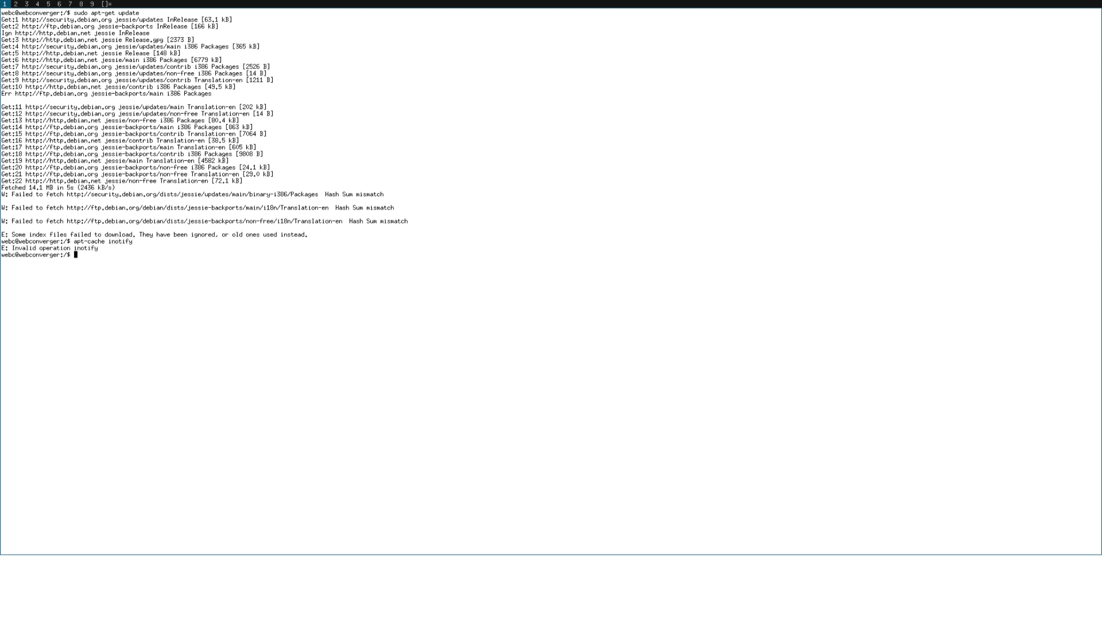
pyautogui.press('Up')
pyautogui.press('Left')
pyautogui.press('Left')
pyautogui.write('search')
pyautogui.press('Return')
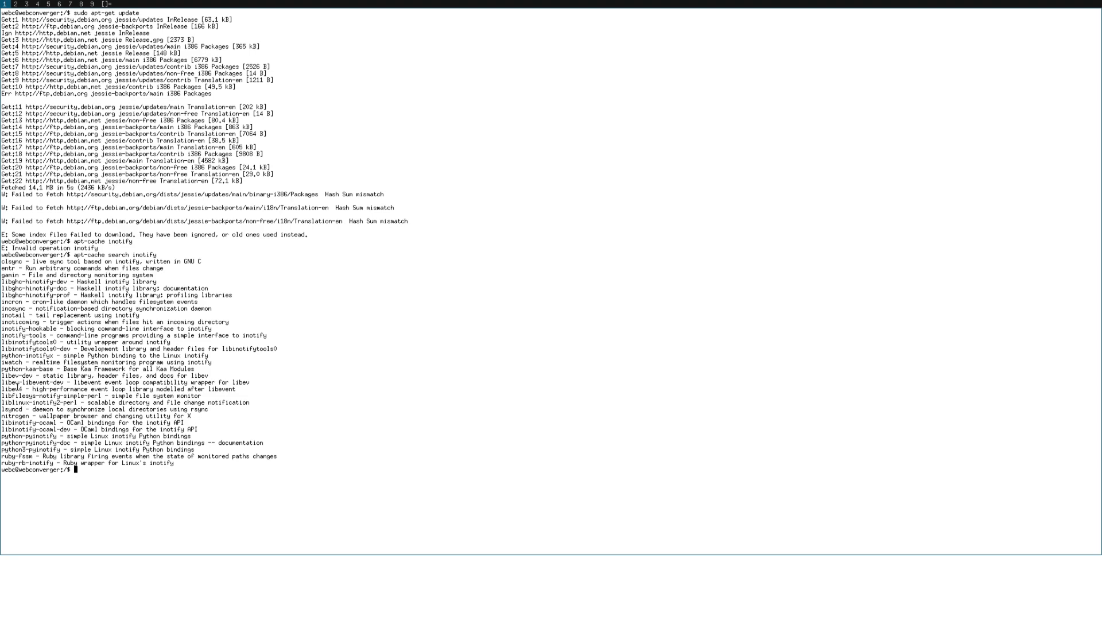
# - Install inotify-tools with sudo apt-get install
pyautogui.doubleClick(24, 336)
pyautogui.click(3, 336)
pyautogui.moveTo(4, 336); pyautogui.dragTo(39, 337)
pyautogui.hotkey('ctrl', 'c')
pyautogui.write('sudo apt-get install')
pyautogui.press('shift+Insert')
pyautogui.press('Return')
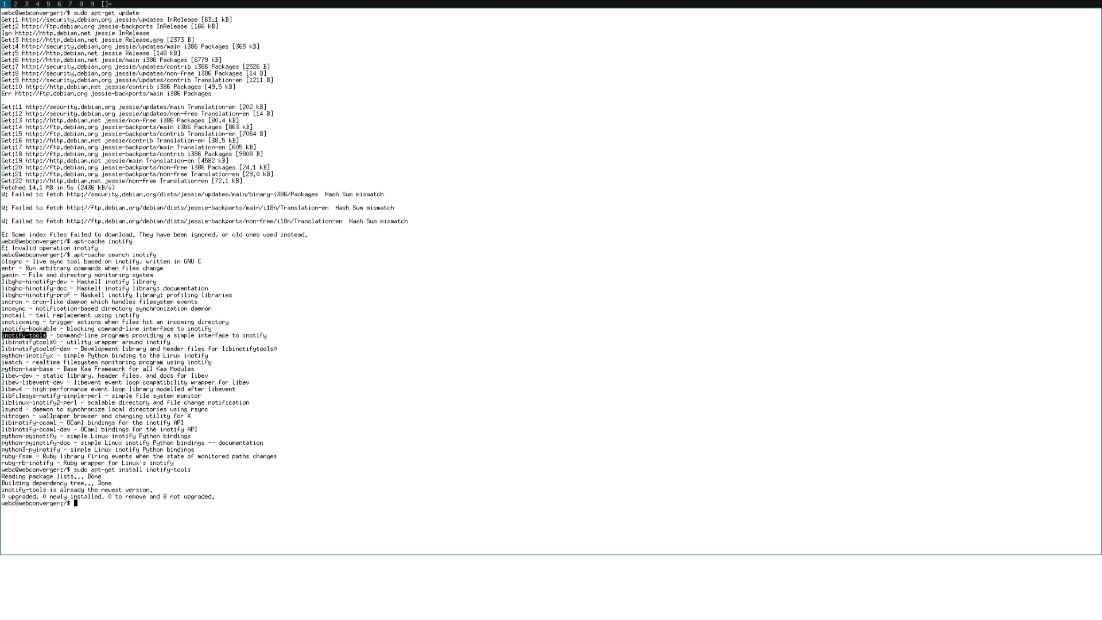
# - Go to the home folder and list its contents
pyautogui.write('inotifywa')
pyautogui.press('BackSpace')
pyautogui.press('BackSpace')
pyautogui.press('BackSpace')
pyautogui.press('BackSpace')
pyautogui.press('BackSpace')
pyautogui.press('BackSpace')
pyautogui.press('BackSpace')
pyautogui.press('BackSpace')
pyautogui.press('BackSpace')
pyautogui.write('cd')
pyautogui.press('Return')
pyautogui.write('ls')
pyautogui.press('Return')
# - In .mozilla, start a recursive inotifywait -r -m . watch and return to Firefox
pyautogui.write('cd .mozilla/')
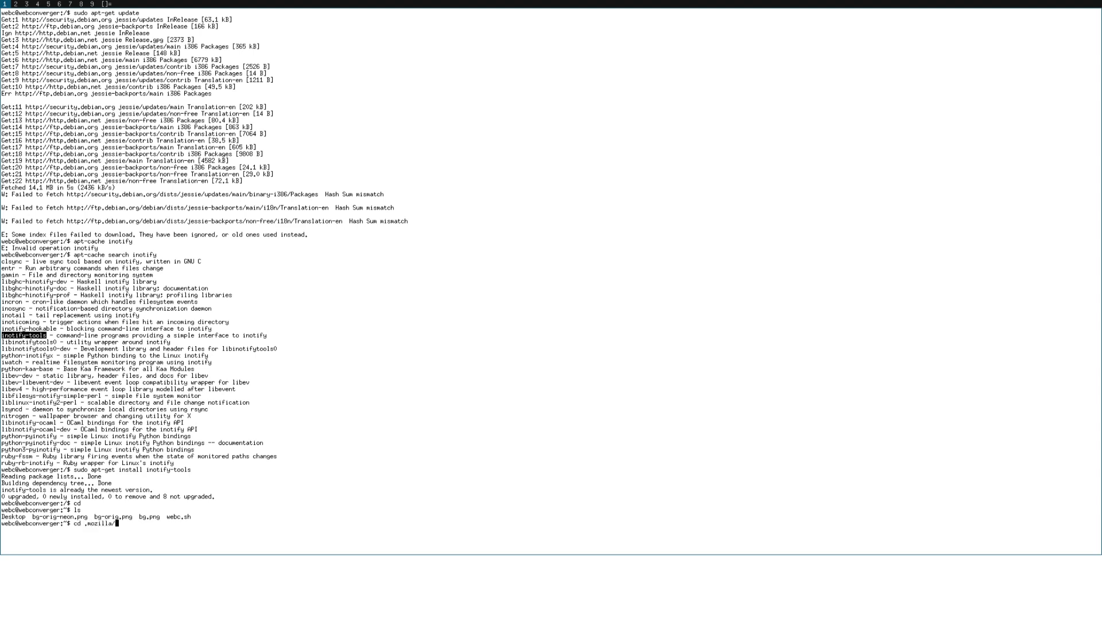
pyautogui.press('Return')
pyautogui.write('ls')
pyautogui.press('Return')
pyautogui.write('inotifywa')
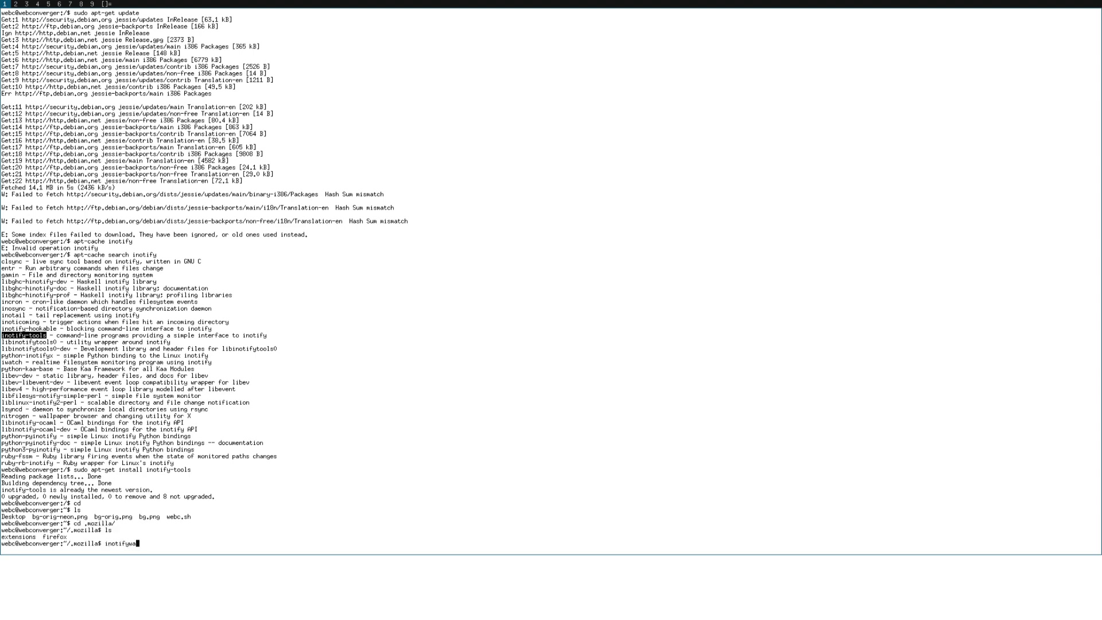
pyautogui.write('it -r -m .')
pyautogui.press('Return')
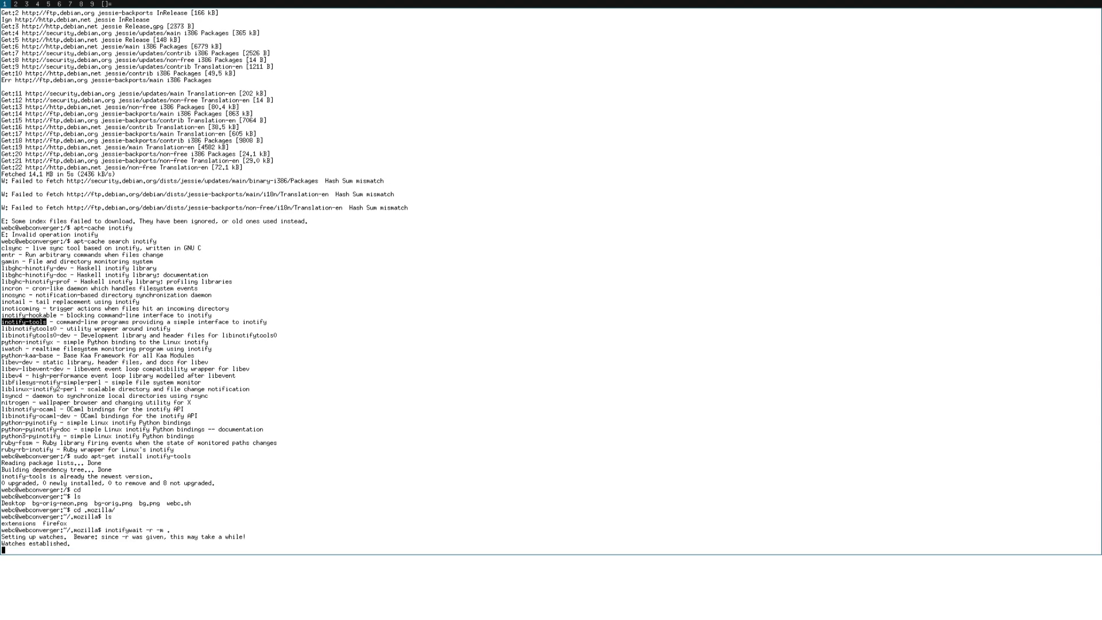
pyautogui.hotkey('alt', 'Tab')
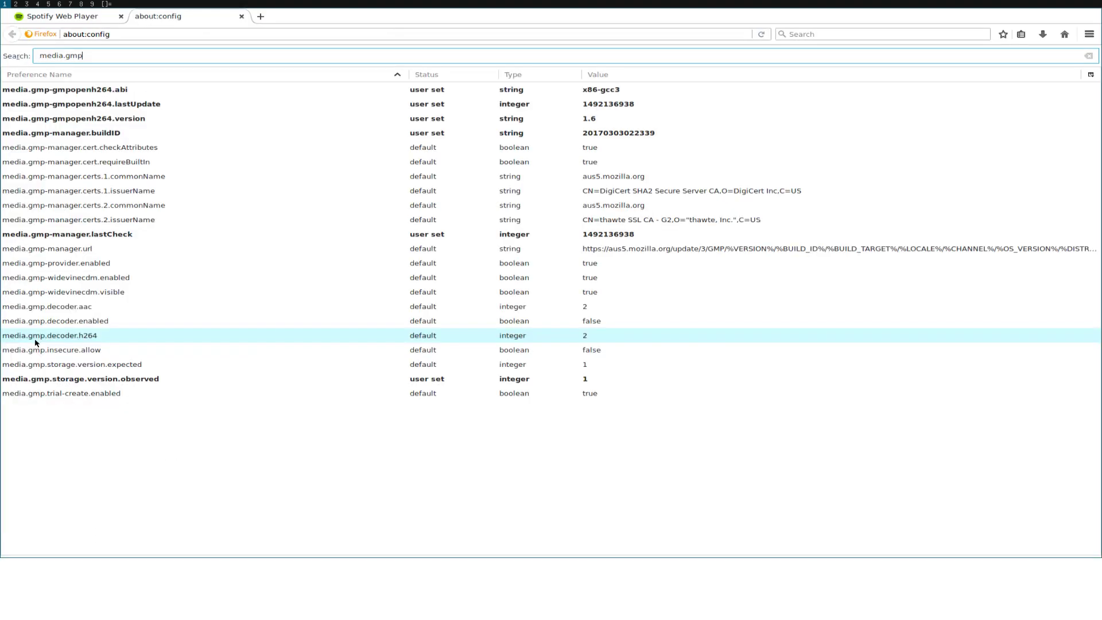
# - On the Spotify tab, enter the account username and password, pass reCAPTCHA and log in
pyautogui.click(67, 22)
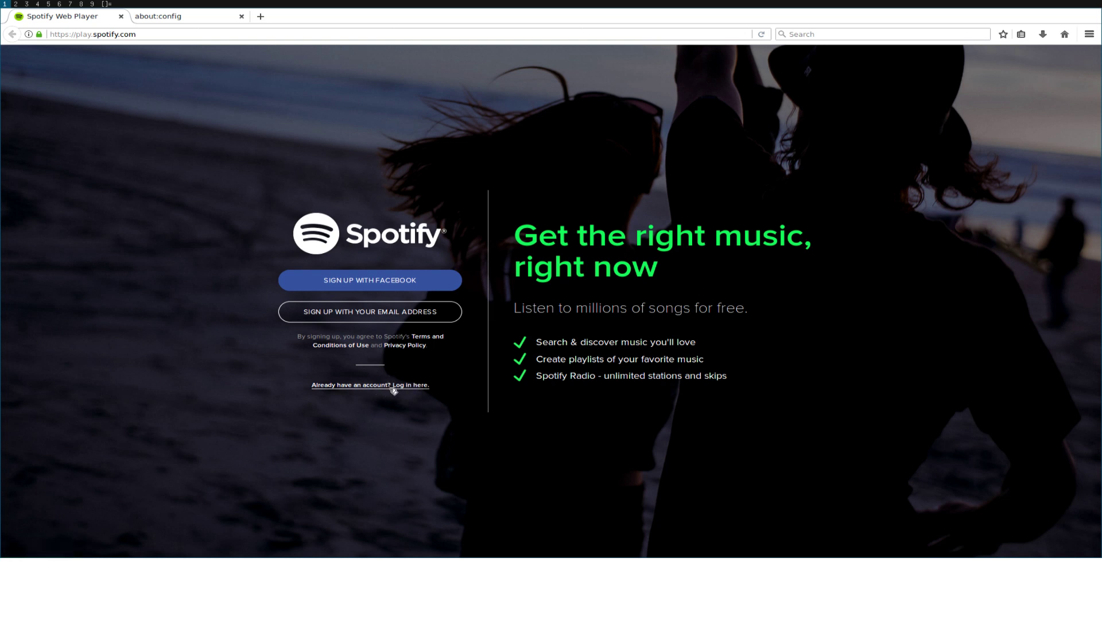
pyautogui.click(395, 387)
pyautogui.click(331, 271)
pyautogui.write('draq')
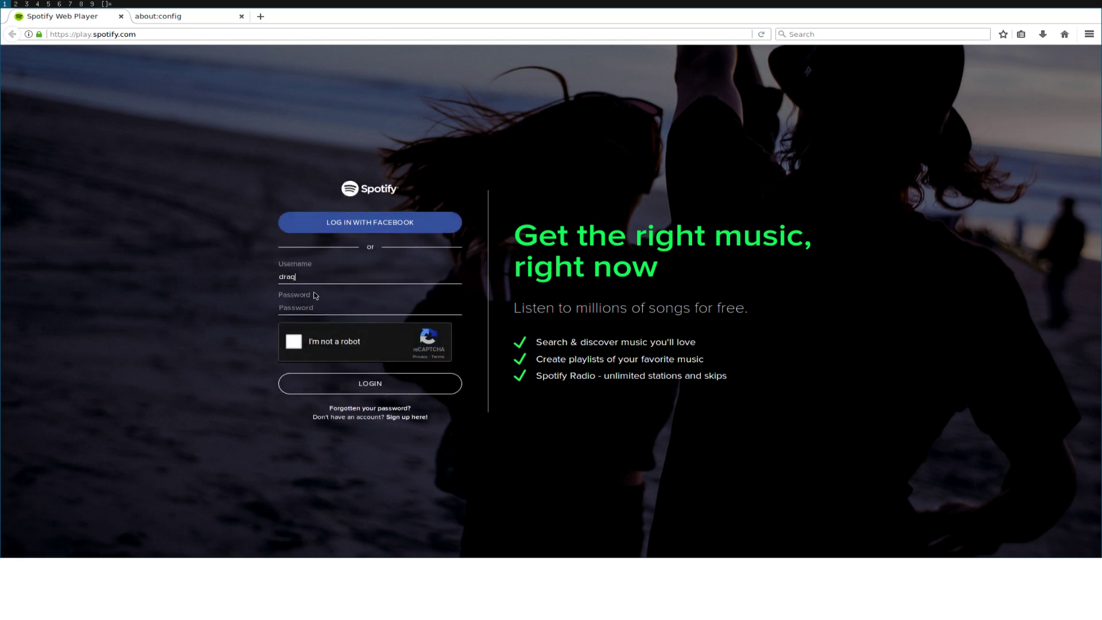
pyautogui.click(305, 304)
pyautogui.write('•••')
pyautogui.click(293, 343)
pyautogui.click(365, 385)
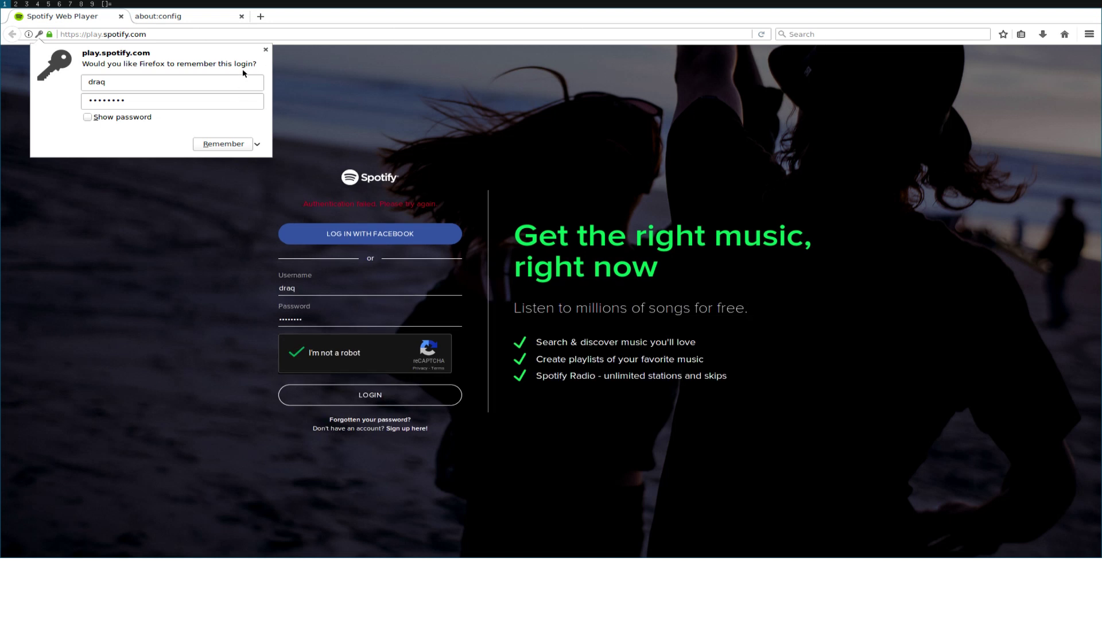
# - Dismiss the save-login prompt, re-enter the password and log in again
pyautogui.click(266, 49)
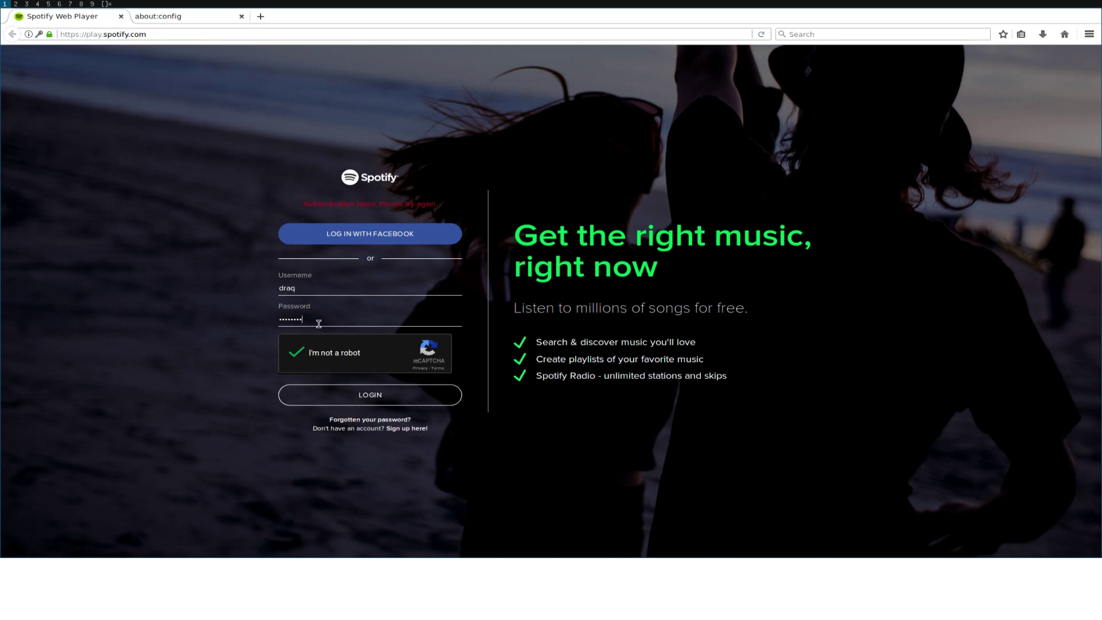
pyautogui.press('BackSpace')
pyautogui.press('BackSpace')
pyautogui.press('BackSpace')
pyautogui.press('BackSpace')
pyautogui.press('BackSpace')
pyautogui.press('BackSpace')
pyautogui.press('BackSpace')
pyautogui.write('•••')
pyautogui.click(363, 401)
pyautogui.click(266, 50)
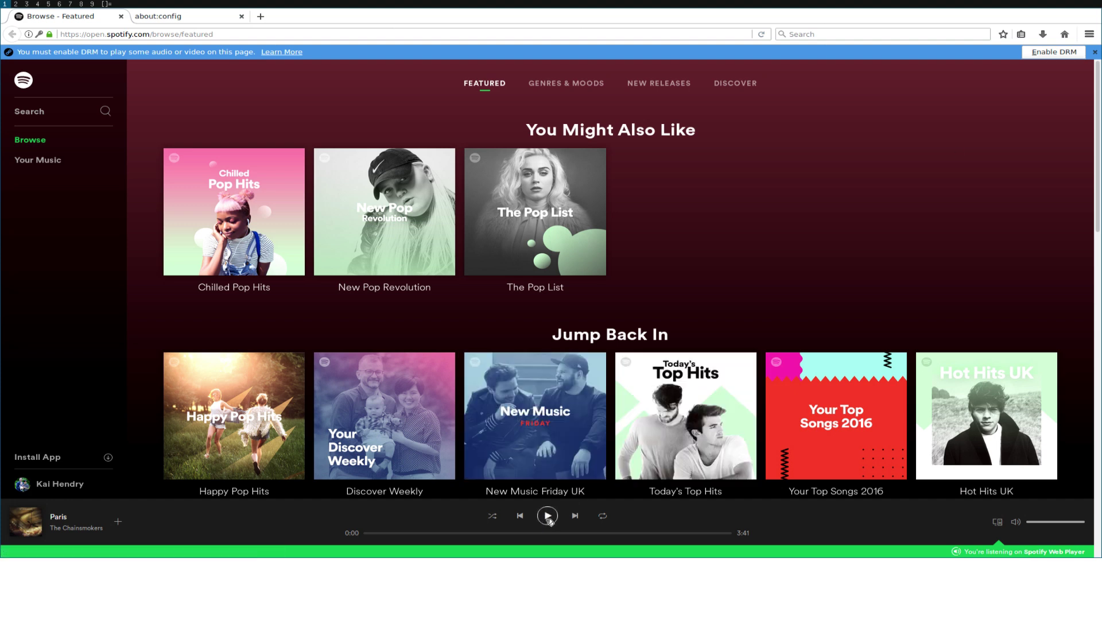
# - Enable DRM from the notification bar and press Play on the track Paris
pyautogui.click(1053, 52)
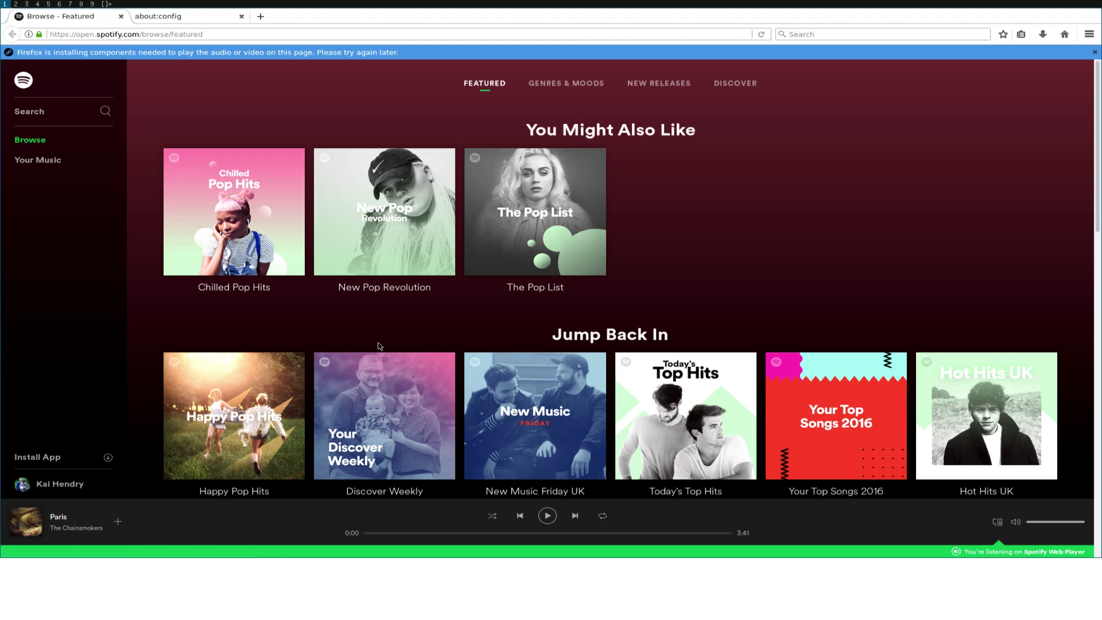
pyautogui.click(549, 516)
# - Reload the Spotify page, glance at the terminal's file log, then play New Pop Revolution
pyautogui.moveTo(356, 178)
pyautogui.click(82, 35)
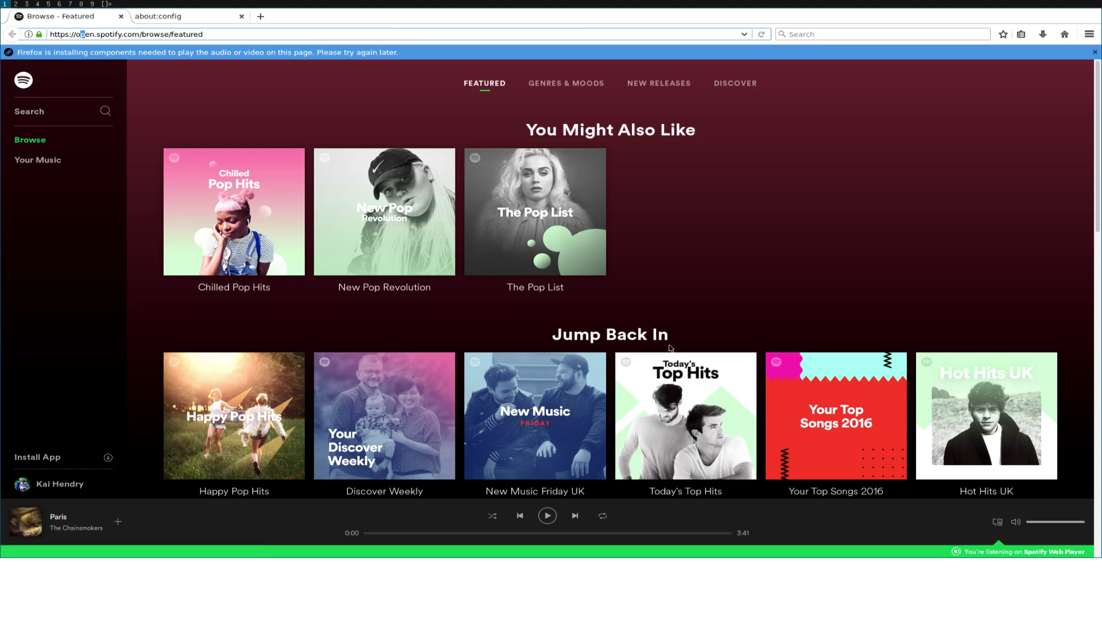
pyautogui.click(550, 235)
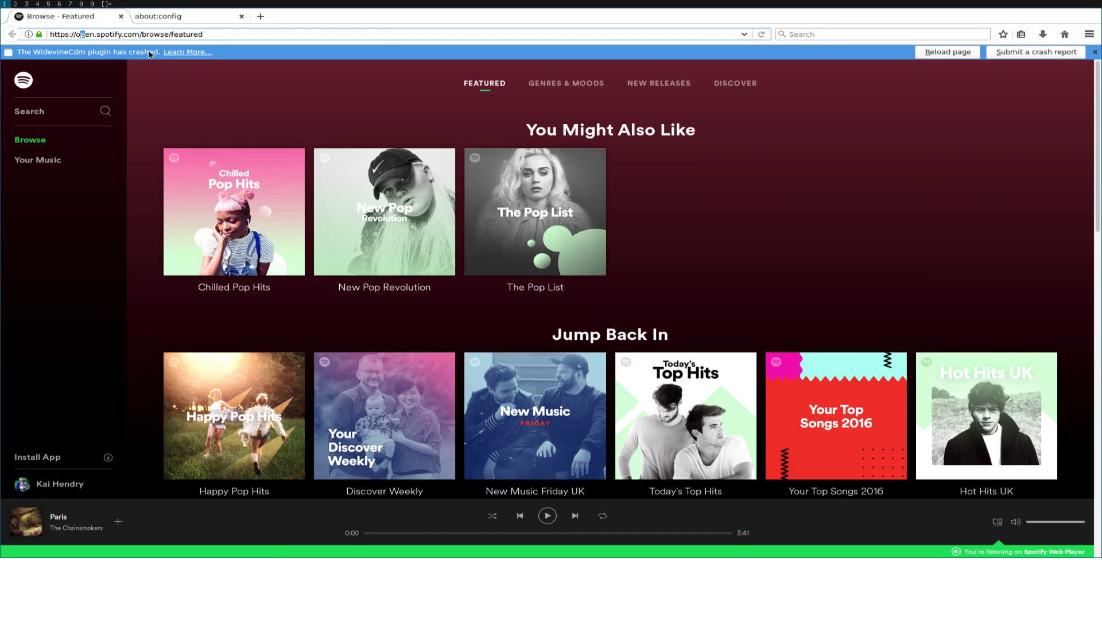
pyautogui.hotkey('alt', 'Tab')
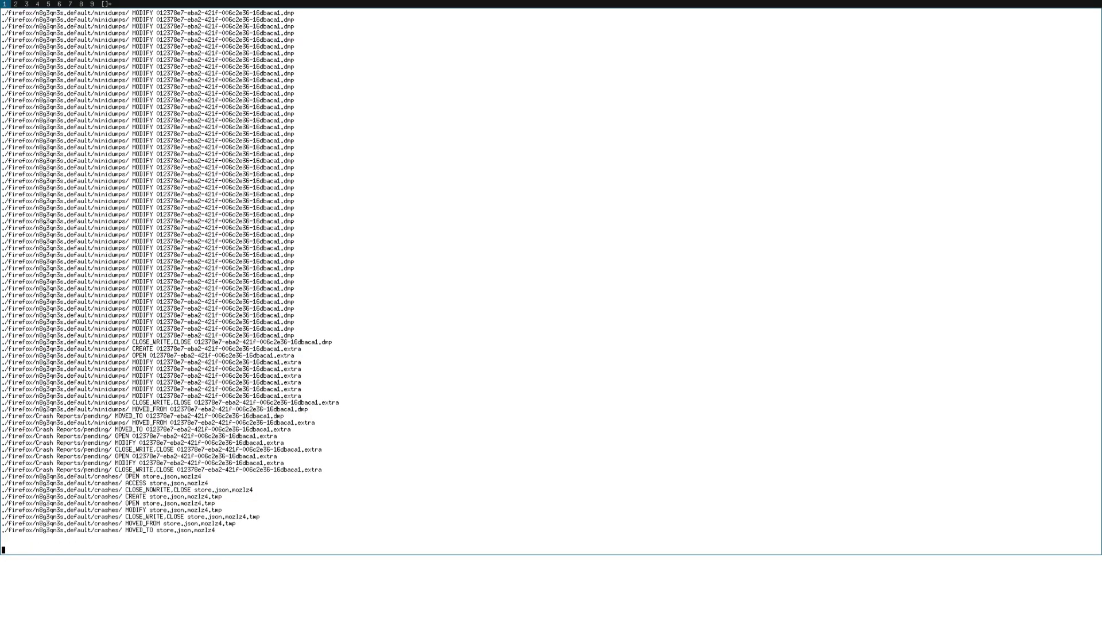
pyautogui.hotkey('alt', 'Tab')
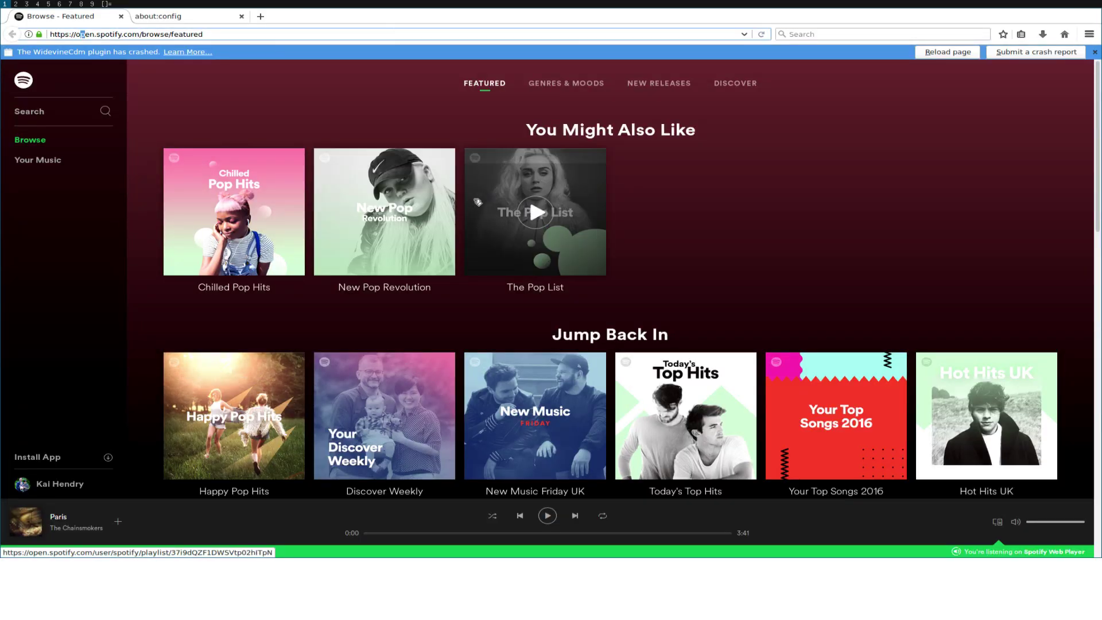
pyautogui.click(384, 212)
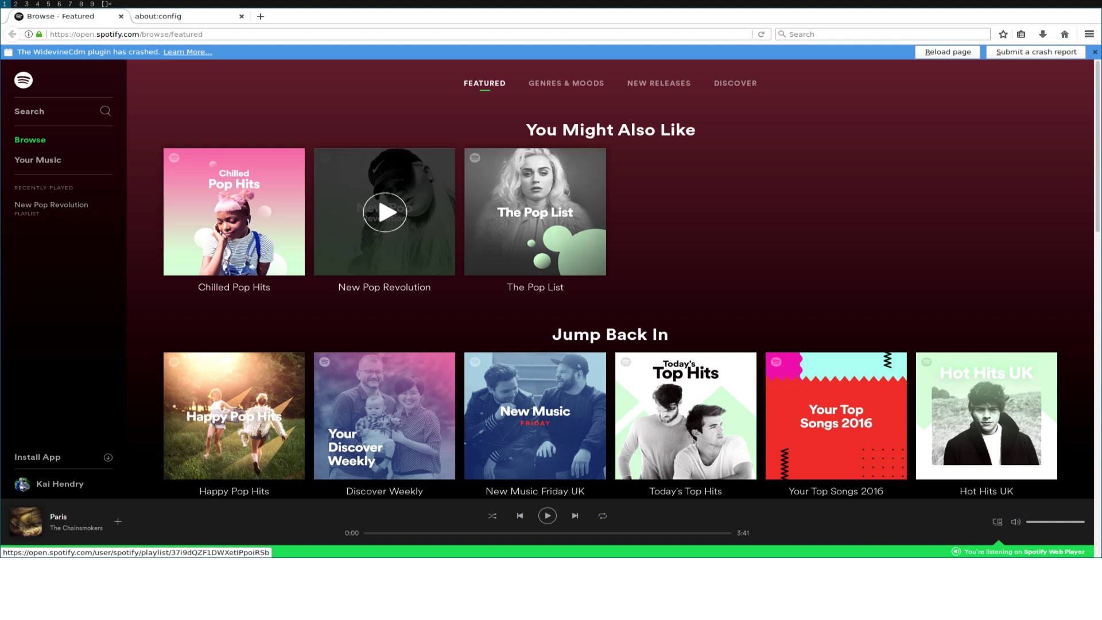
# - Search about:config for media.gmp.log.dump, then media.eme.log, finding no matches
pyautogui.hotkey('ctrl', 't')
pyautogui.write('about:con')
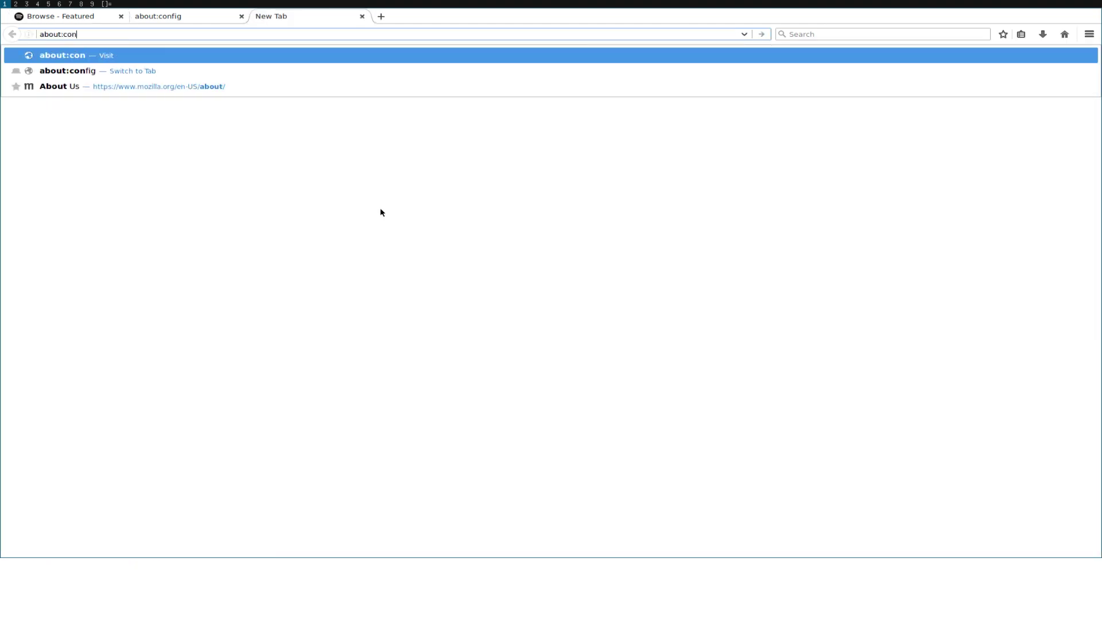
pyautogui.hotkey('ctrl', 'w')
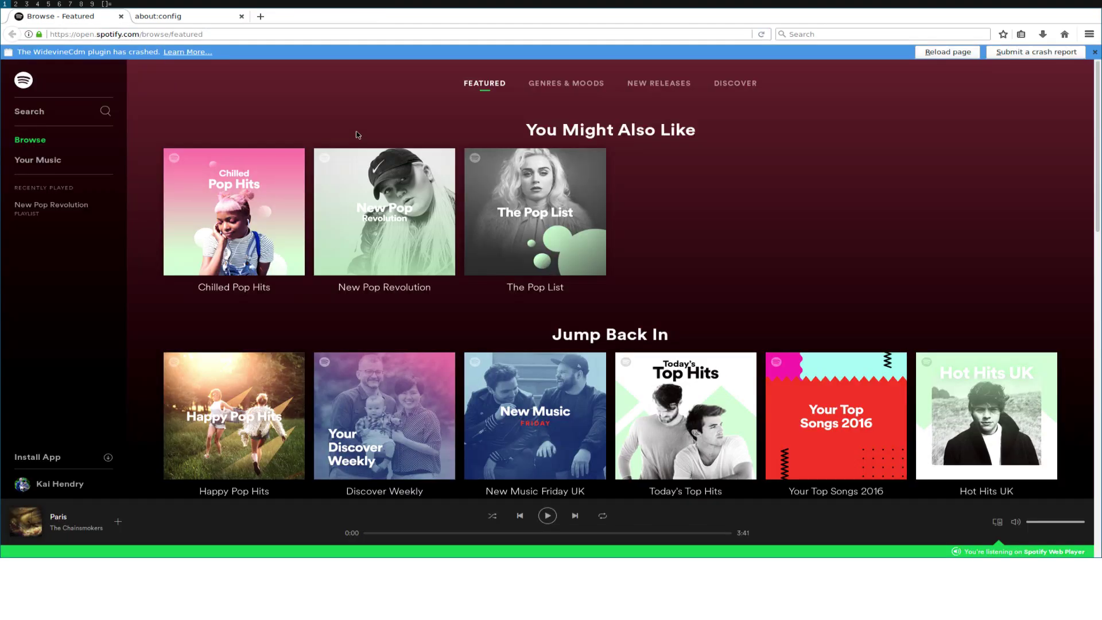
pyautogui.click(161, 18)
pyautogui.click(106, 119)
pyautogui.write('log')
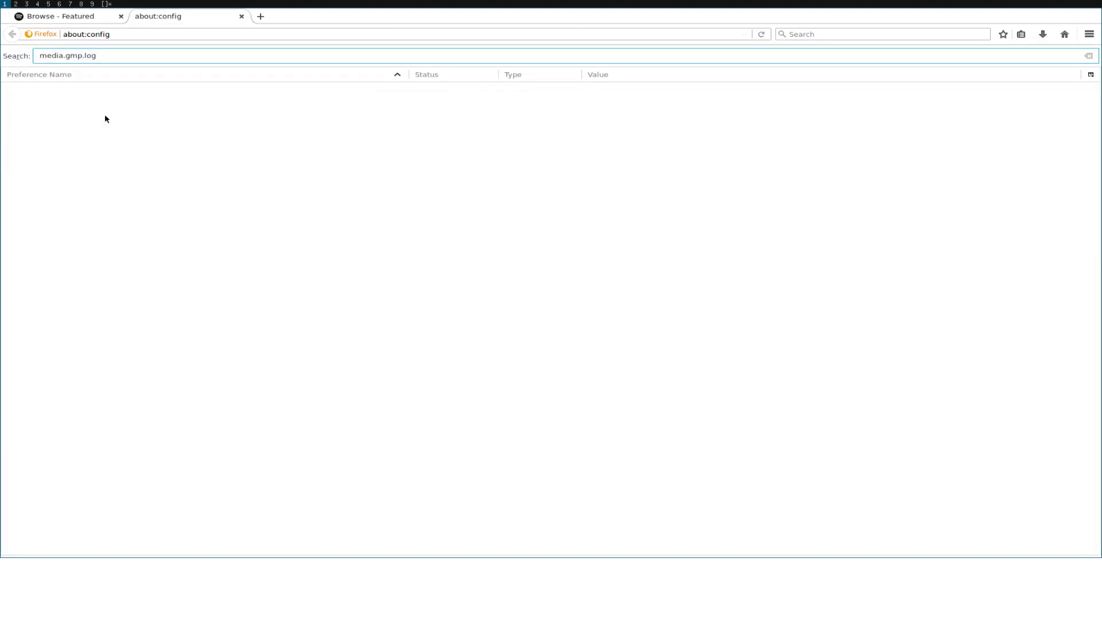
pyautogui.write('.dump')
pyautogui.press('BackSpace')
pyautogui.press('BackSpace')
pyautogui.press('BackSpace')
pyautogui.press('BackSpace')
pyautogui.press('BackSpace')
pyautogui.press('BackSpace')
pyautogui.press('BackSpace')
pyautogui.press('BackSpace')
pyautogui.press('BackSpace')
pyautogui.press('BackSpace')
pyautogui.press('BackSpace')
pyautogui.press('BackSpace')
pyautogui.write('eme.log')
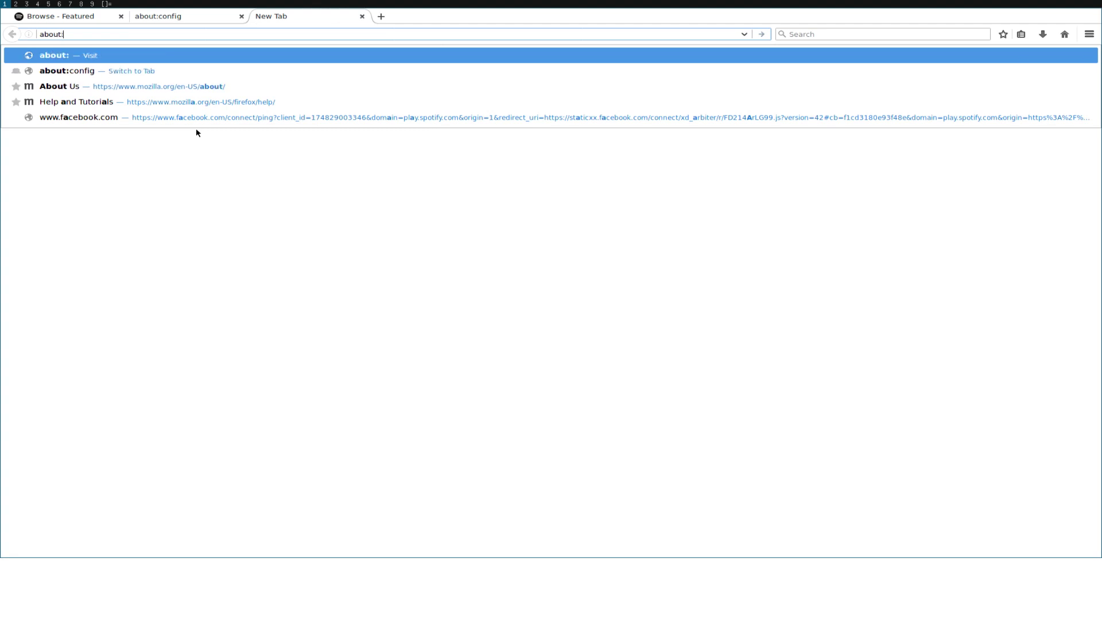
# - Load about:plugins, showing OpenH264, Widevine 1.4.8.903 and Shockwave Flash enabled
pyautogui.press('Return')
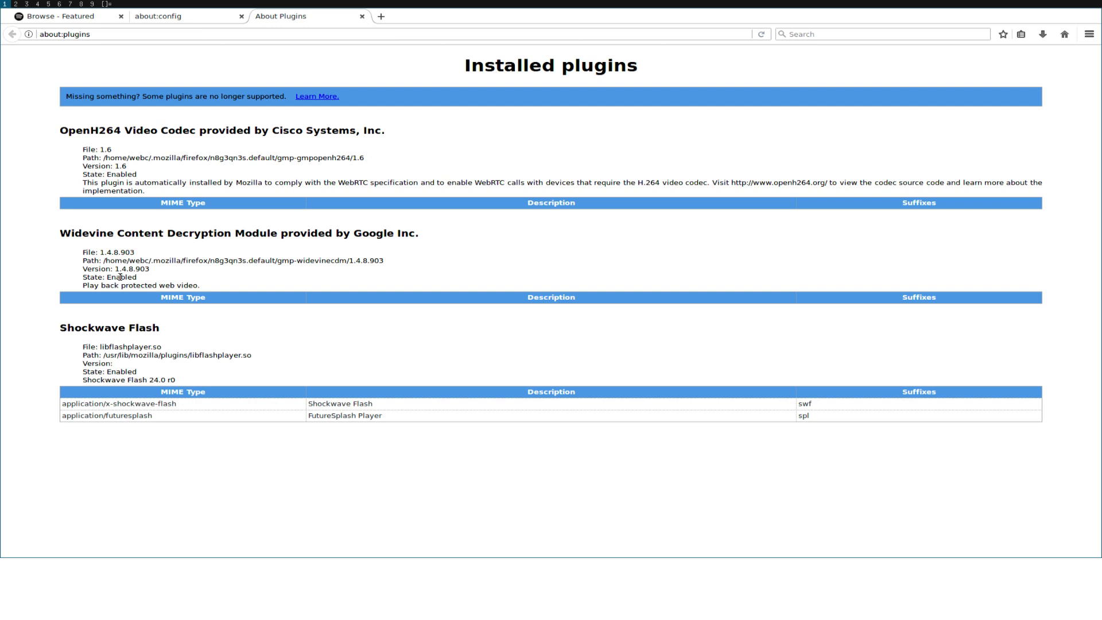
# - Filter about:config to media.eme, confirming media.eme.enabled is true, and close the Browser Console
pyautogui.hotkey('ctrl', 'k')
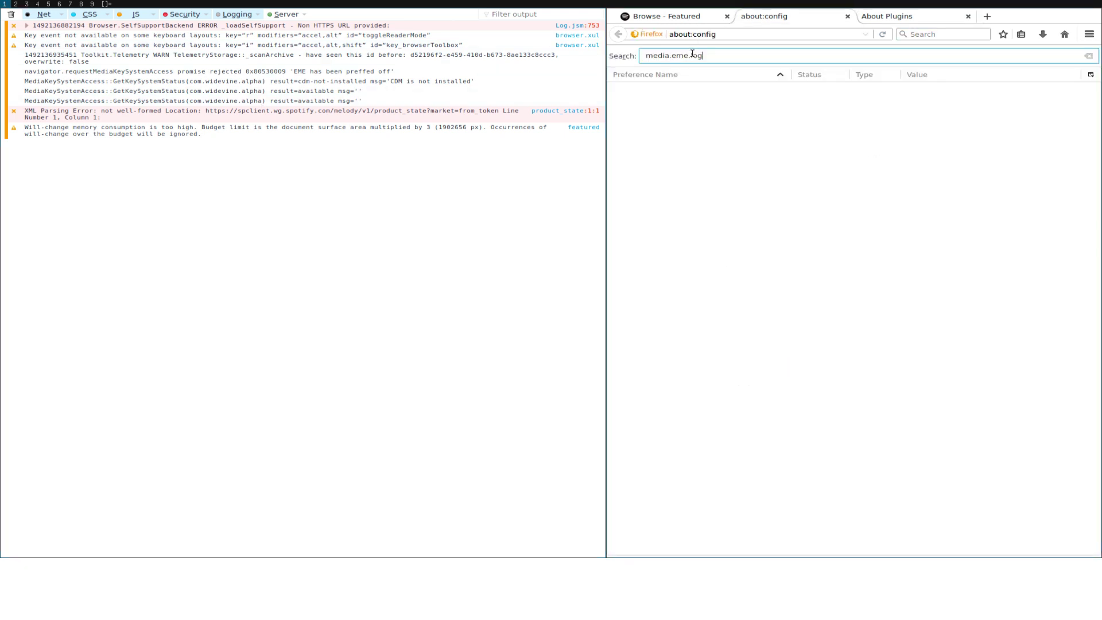
pyautogui.press('BackSpace')
pyautogui.press('BackSpace')
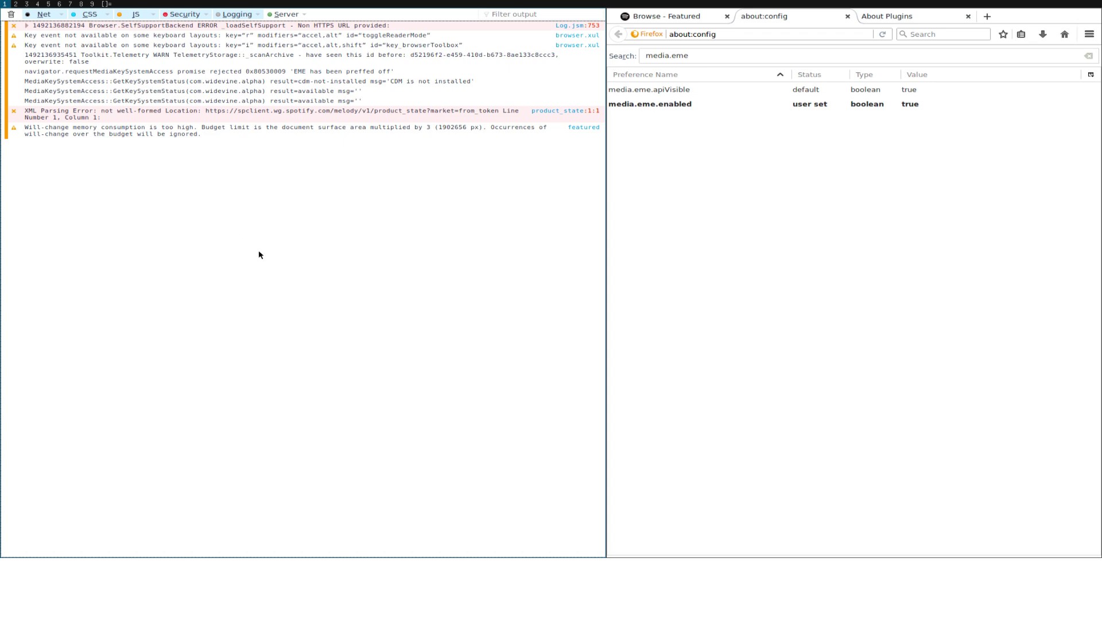
pyautogui.hotkey('ctrl', 'shift', 'j')
# - Open about:addons in a new tab and show the Plugins list
pyautogui.hotkey('ctrl', 't')
pyautogui.write('about:addons')
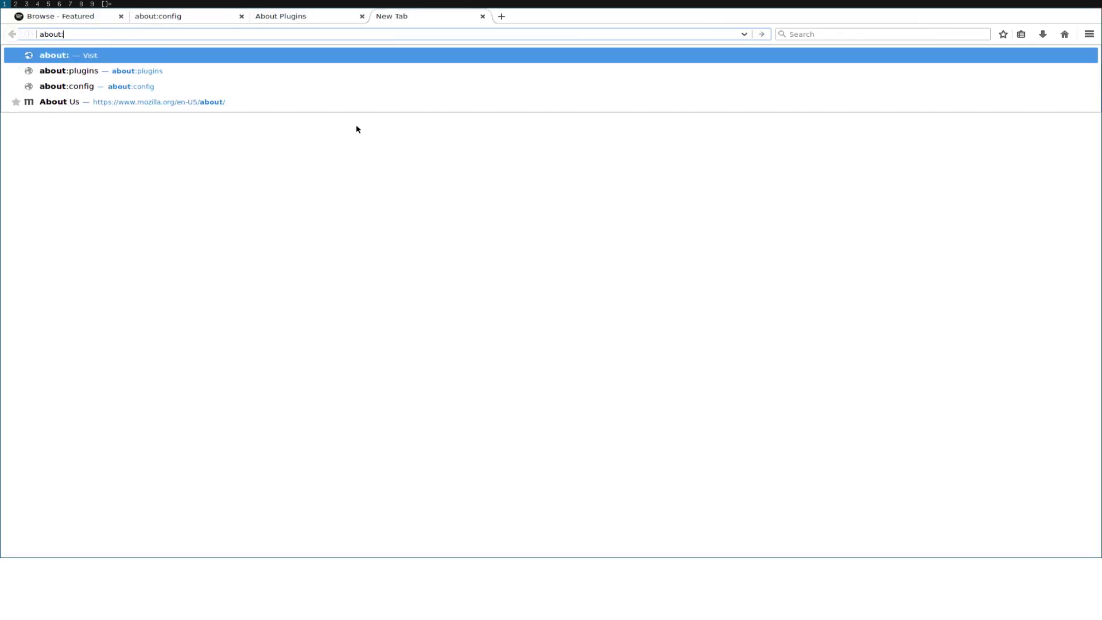
pyautogui.press('Return')
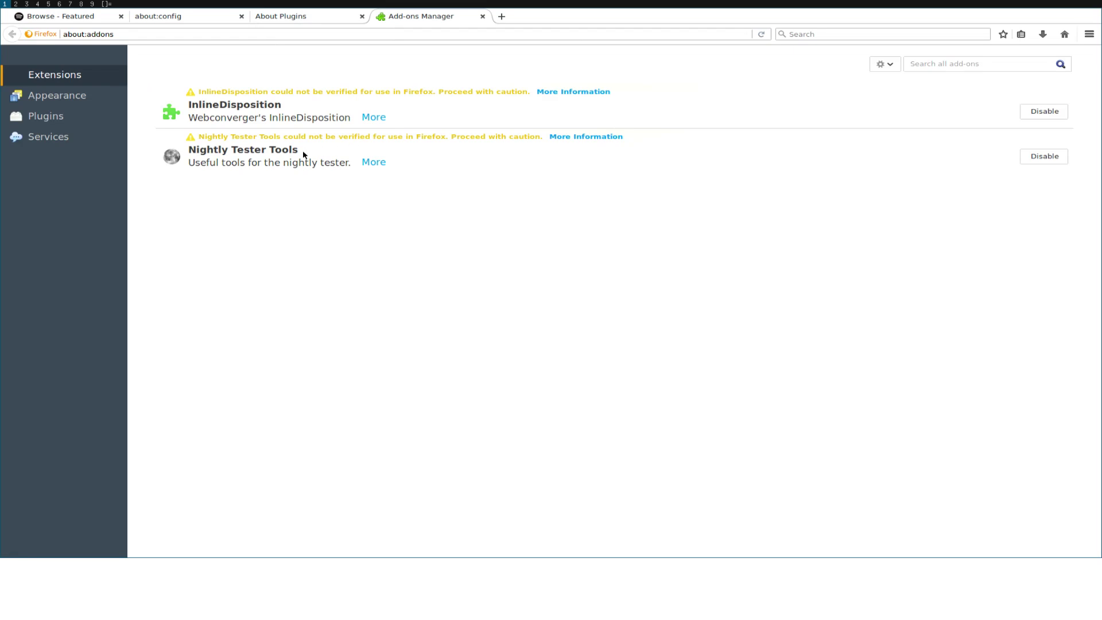
pyautogui.click(69, 116)
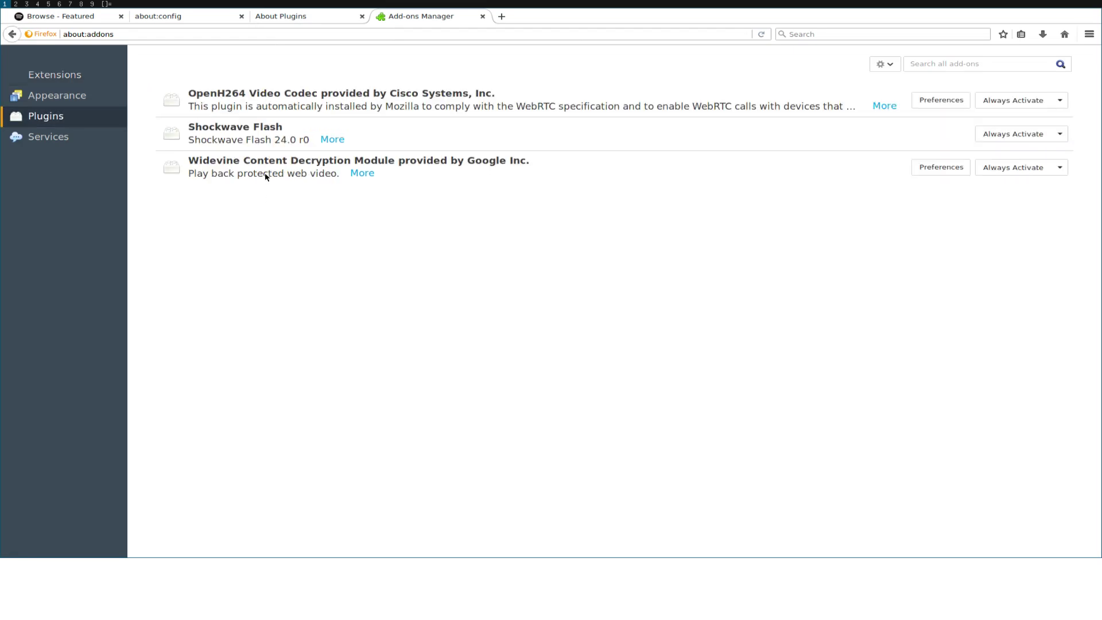
pyautogui.rightClick(306, 160)
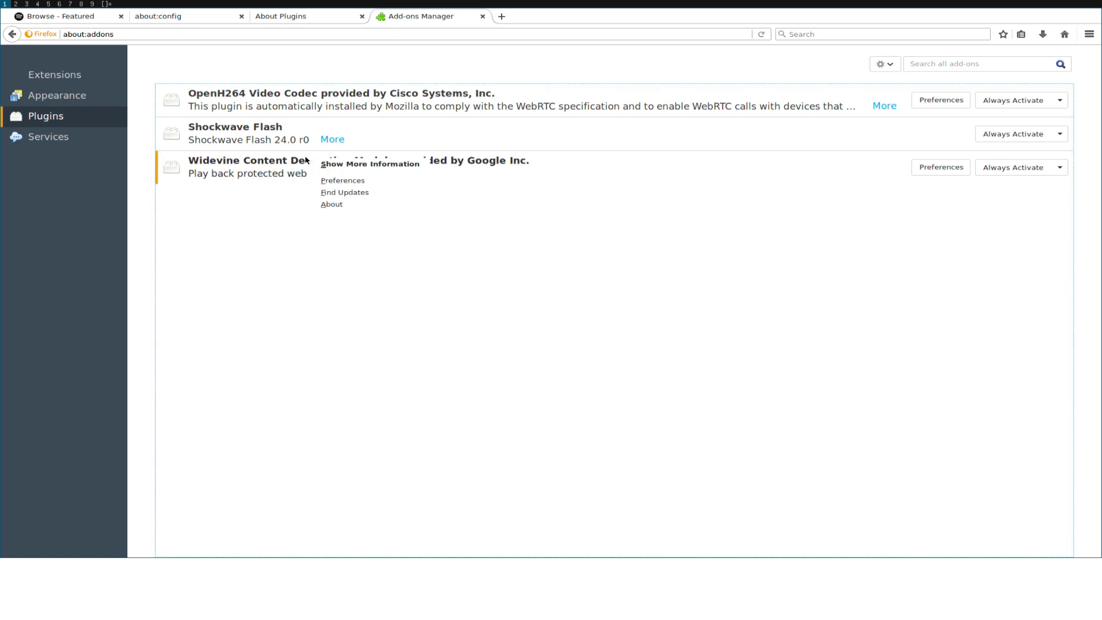
pyautogui.click(330, 198)
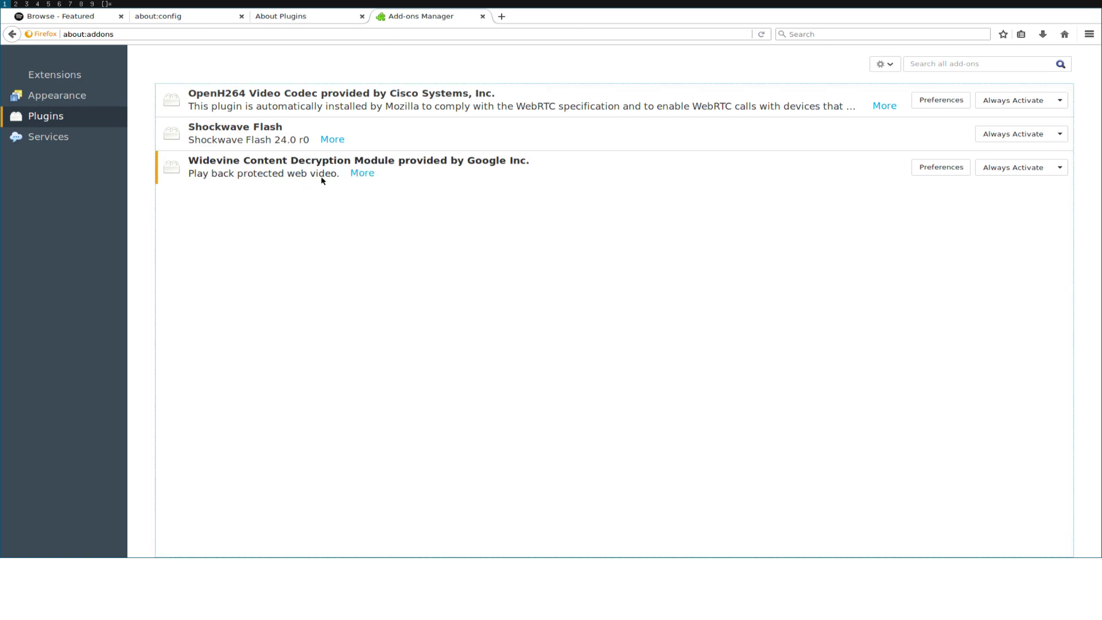
pyautogui.hotkey('ctrl', 'q')
# - Open the Widevine plugin's details and run Check for Updates, finding none
pyautogui.click(366, 174)
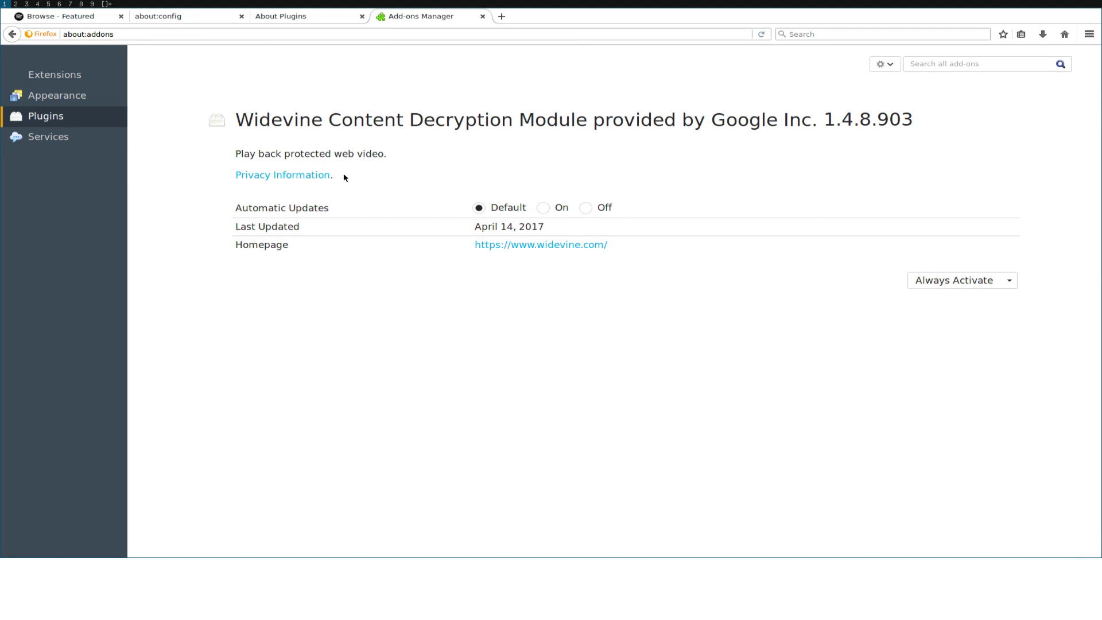
pyautogui.click(891, 64)
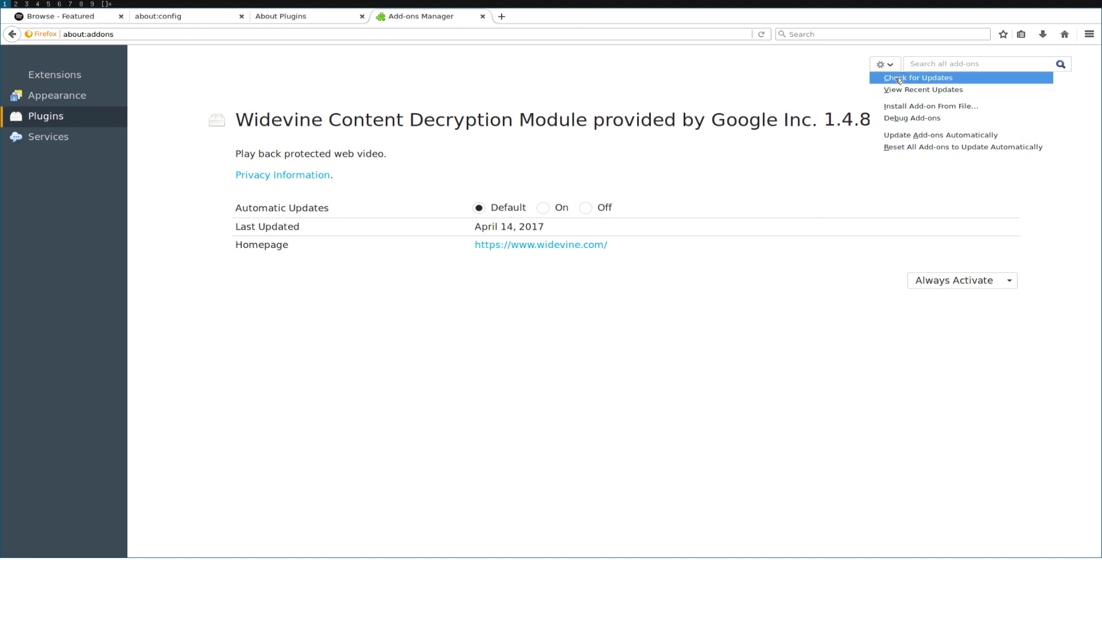
pyautogui.click(900, 81)
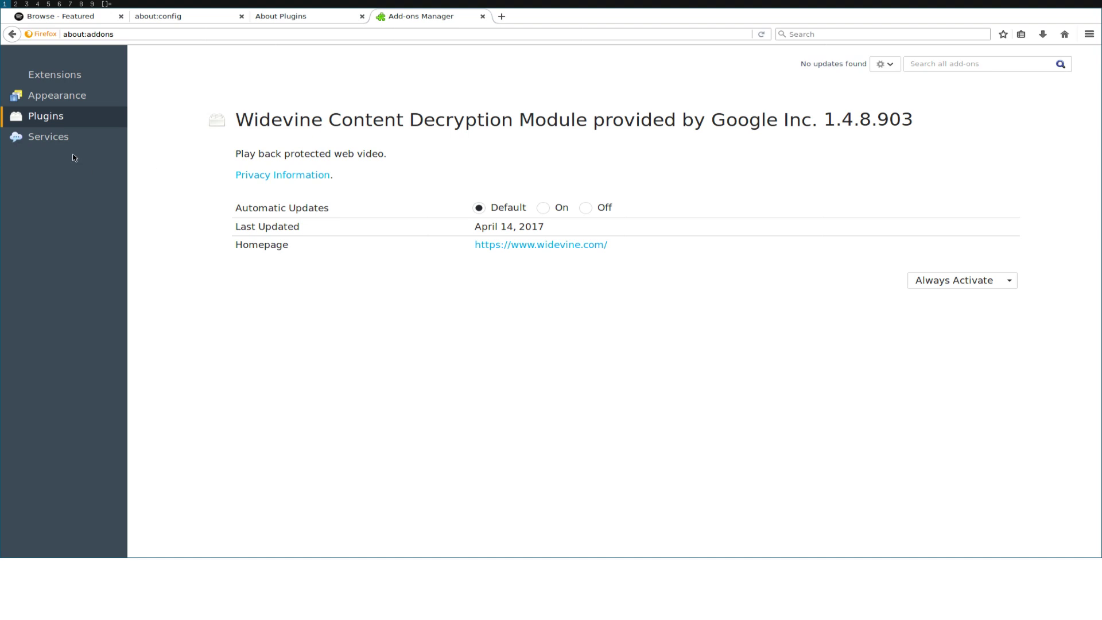
pyautogui.click(41, 138)
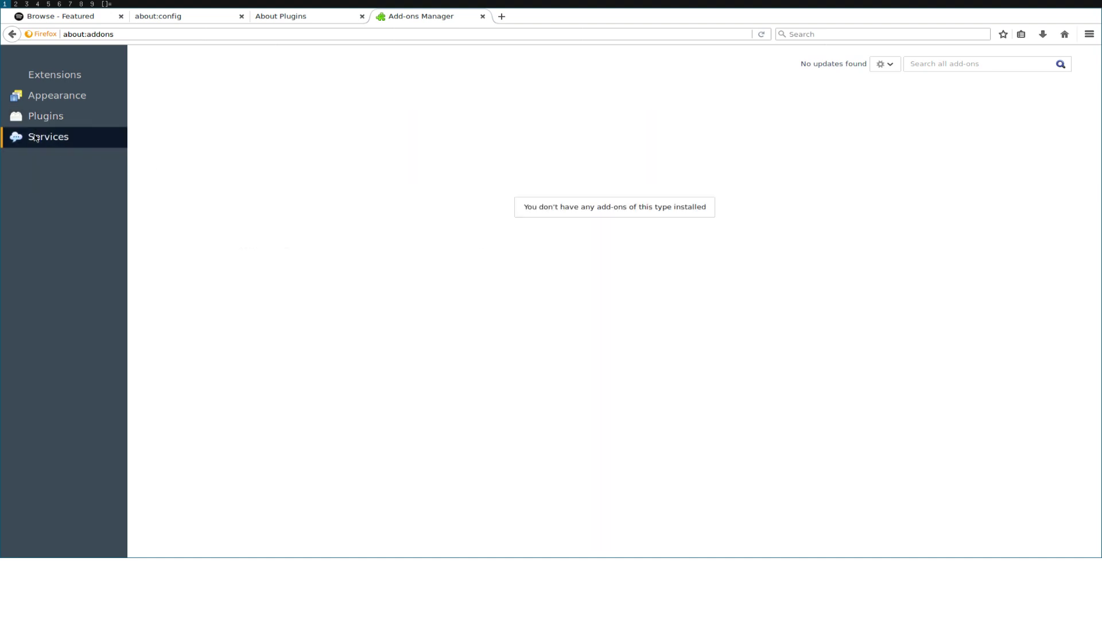
pyautogui.click(38, 123)
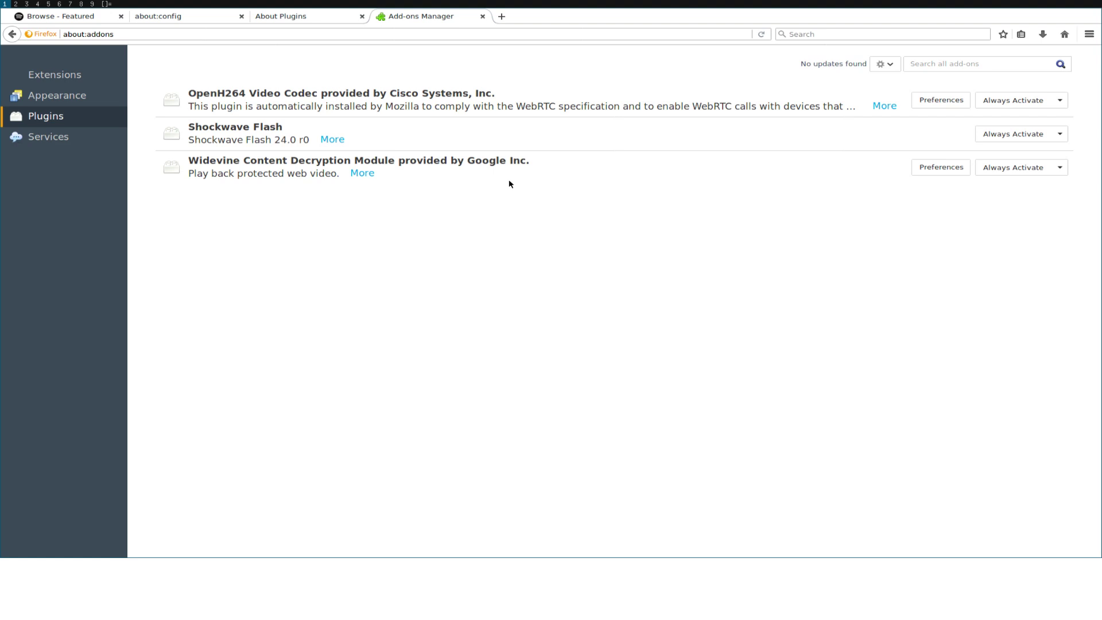
pyautogui.click(1003, 167)
pyautogui.click(948, 169)
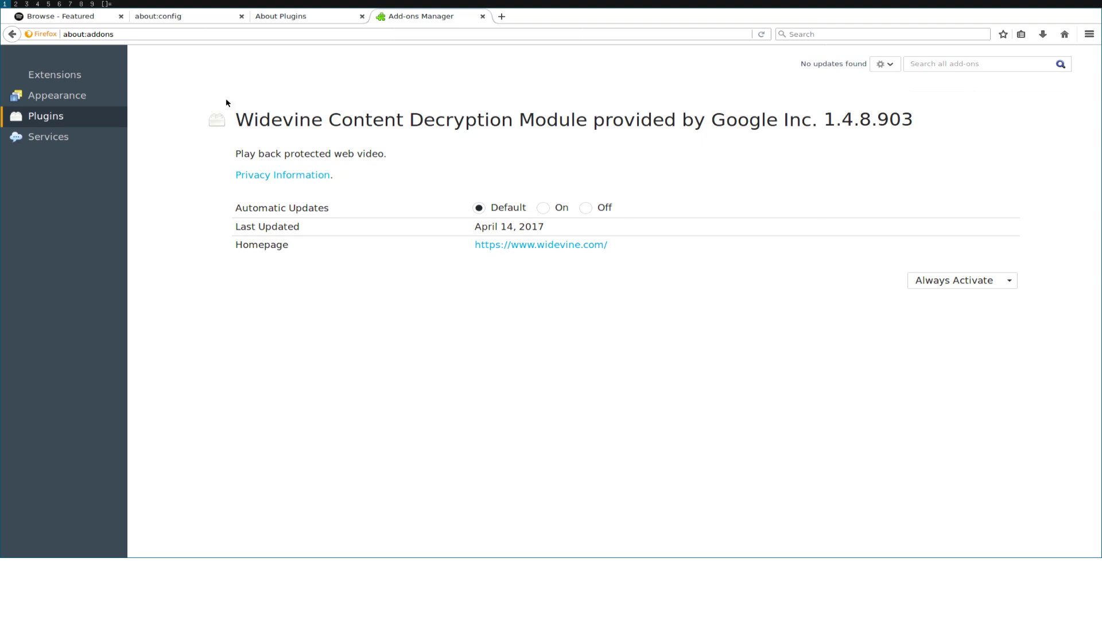
pyautogui.click(27, 136)
pyautogui.click(48, 118)
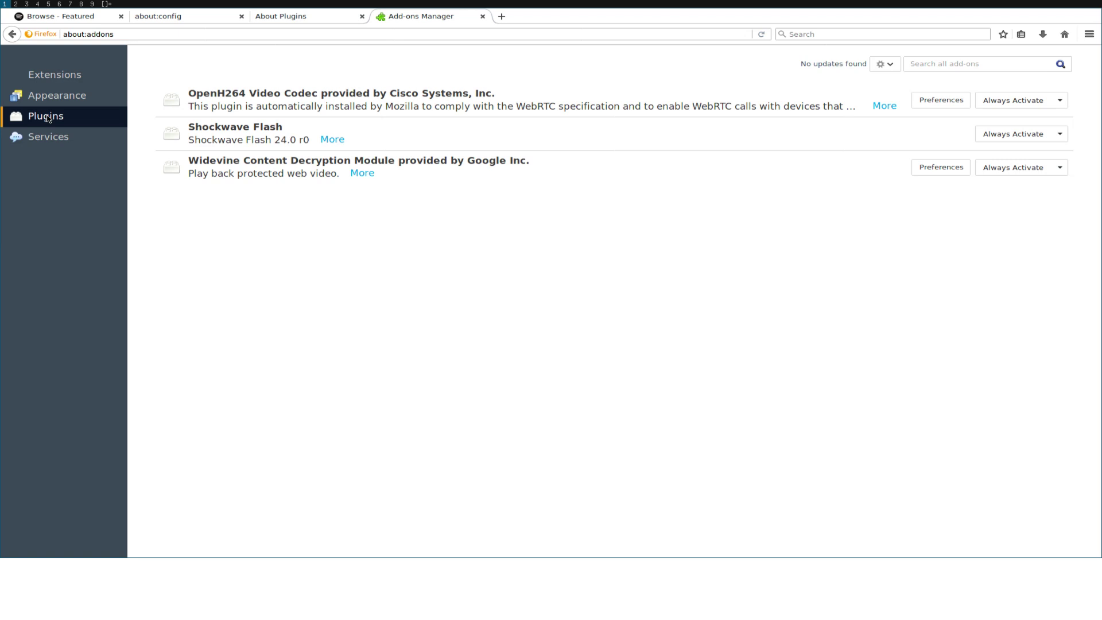
# - On about:plugins, select and copy the Widevine module's Path line
pyautogui.click(290, 23)
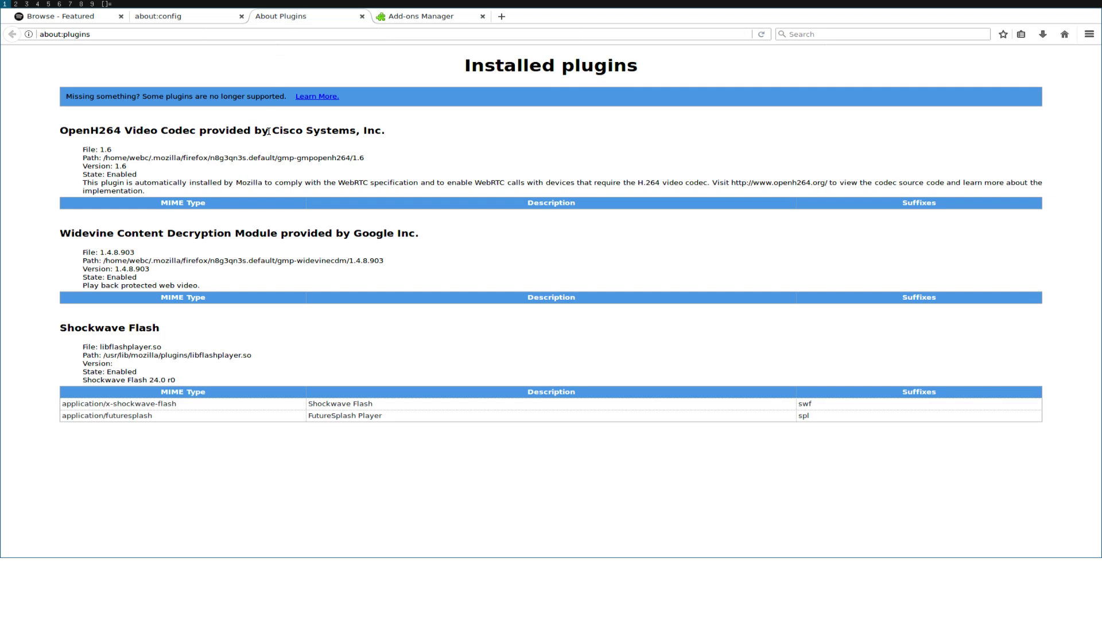
pyautogui.tripleClick(232, 260)
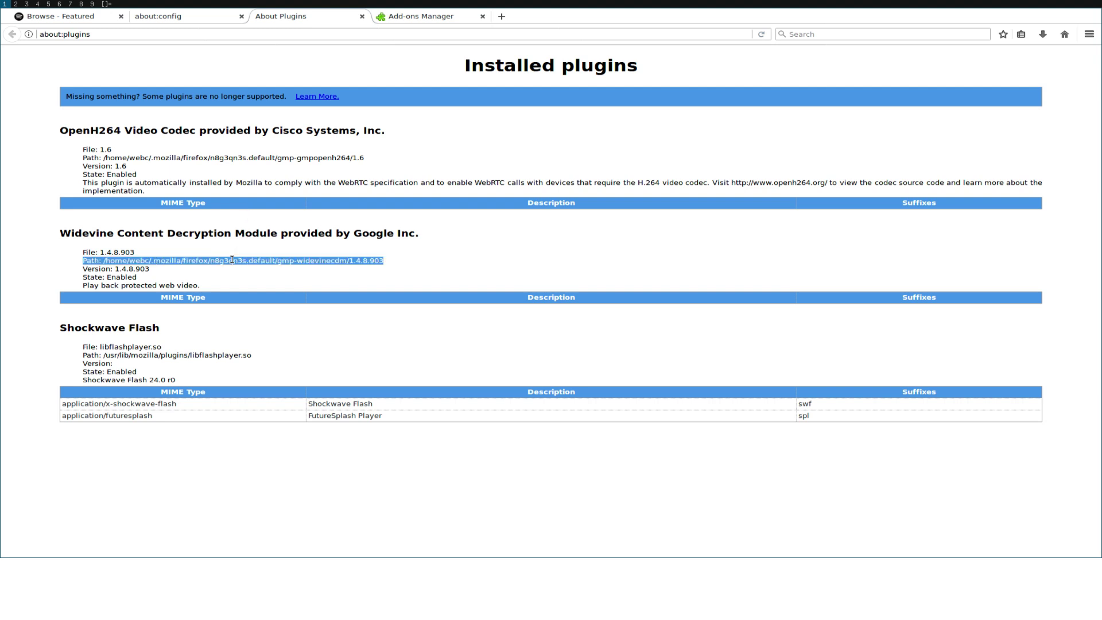
pyautogui.click(33, 269)
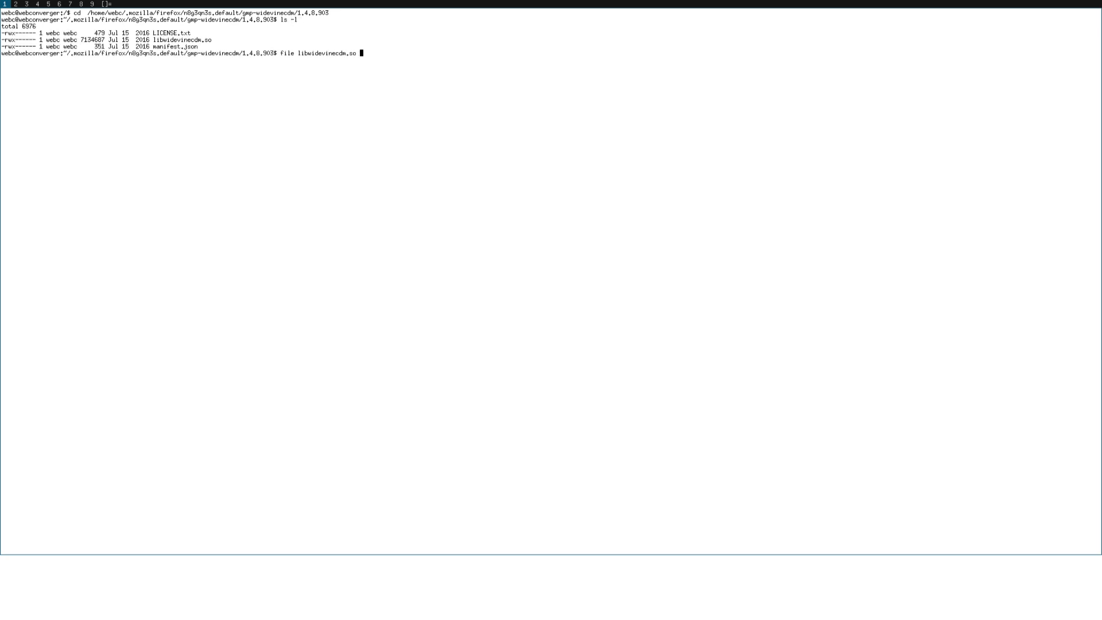
# - List the Widevine folder, show libwidevinecdm.so is a 32-bit ELF, and print manifest.json (ia32)
pyautogui.press('Return')
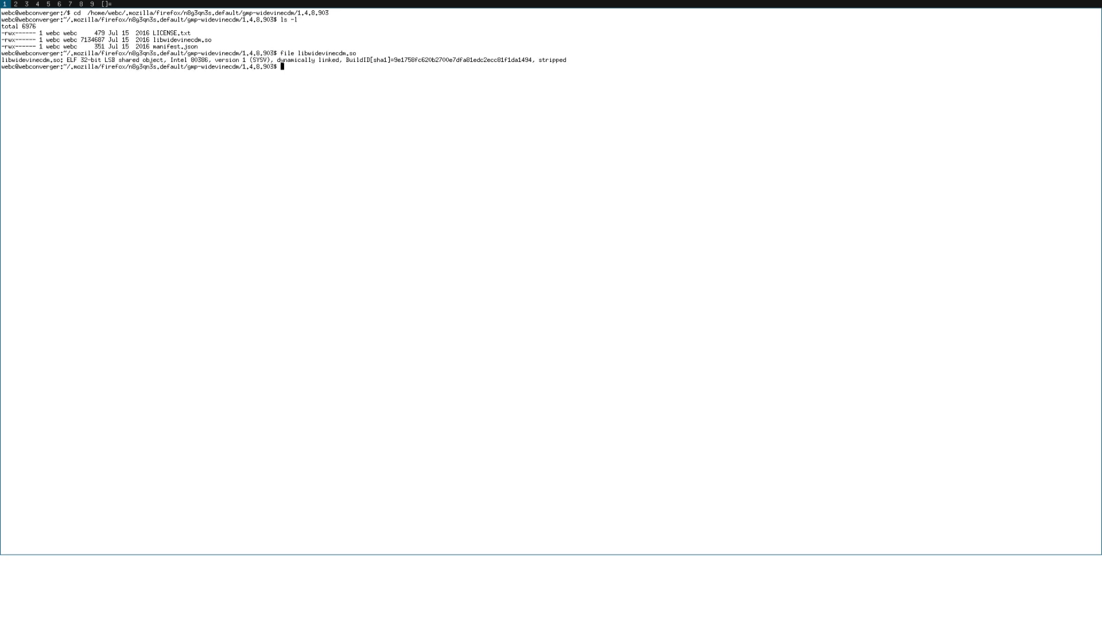
pyautogui.press('Return')
pyautogui.press('Return')
pyautogui.press('Return')
pyautogui.write('cat m')
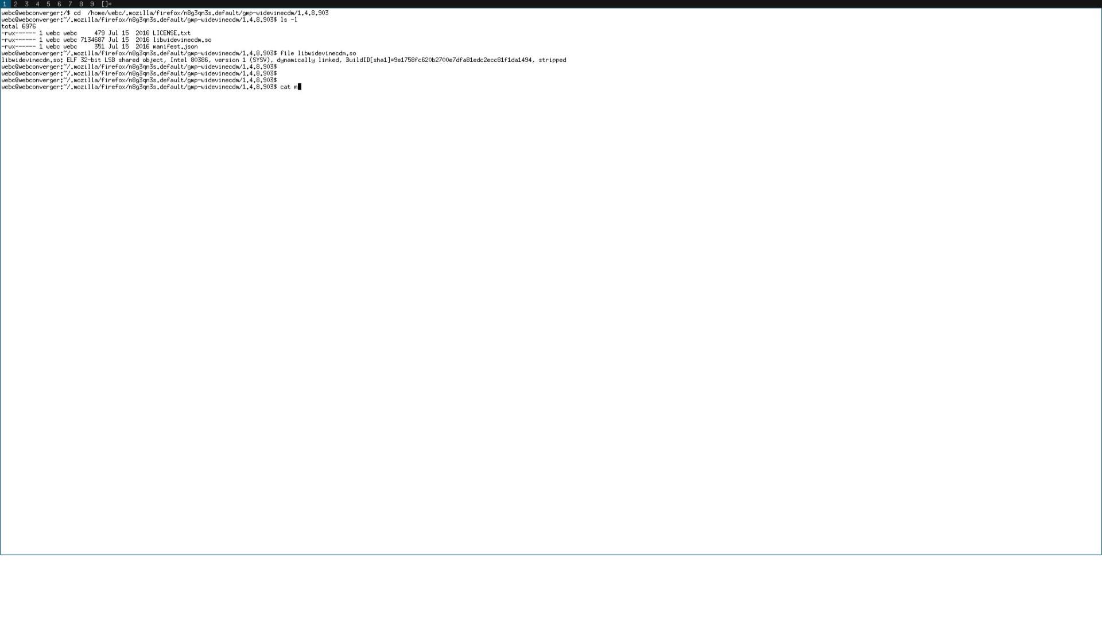
pyautogui.write('an')
pyautogui.press('Tab')
pyautogui.press('Return')
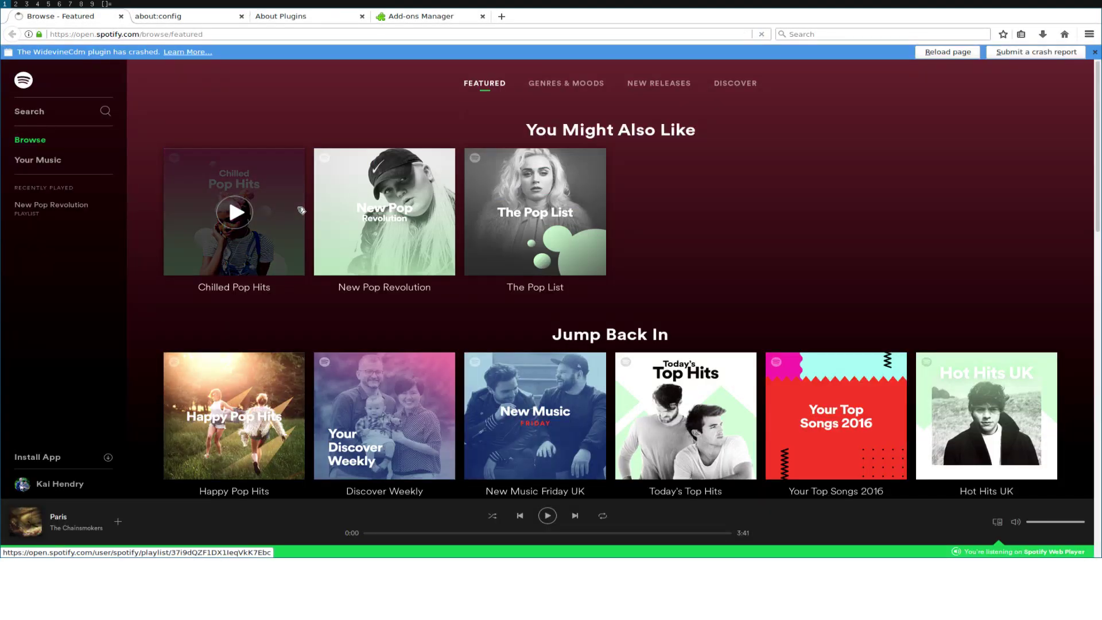
# - Reload Spotify Web Player, close the plugin crash bar, and return to the terminal's inotify log
pyautogui.press('F5')
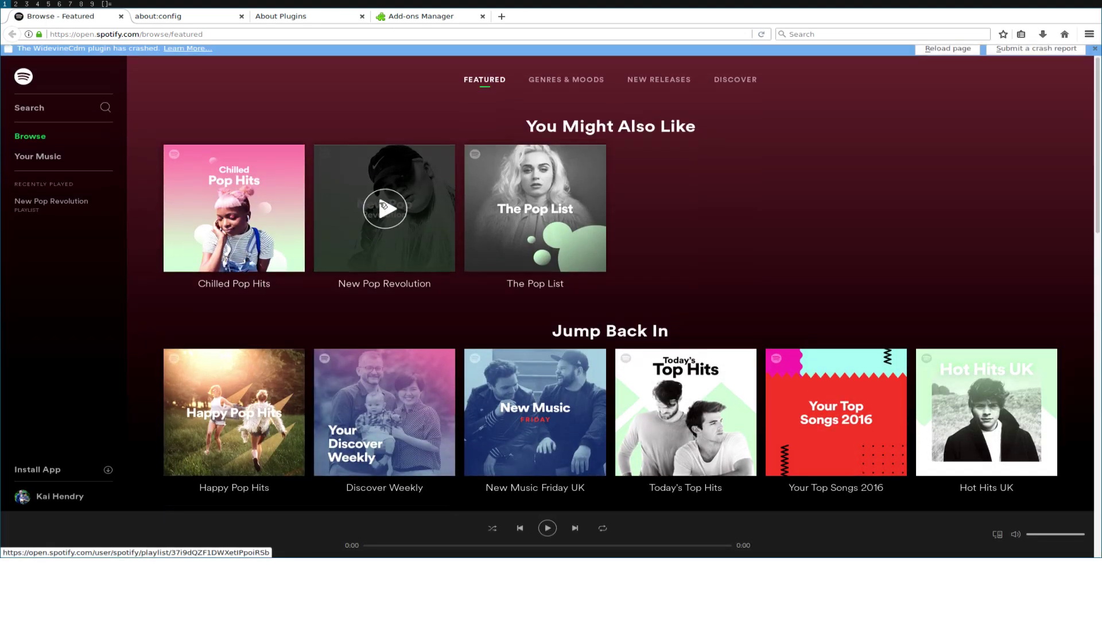
pyautogui.click(384, 208)
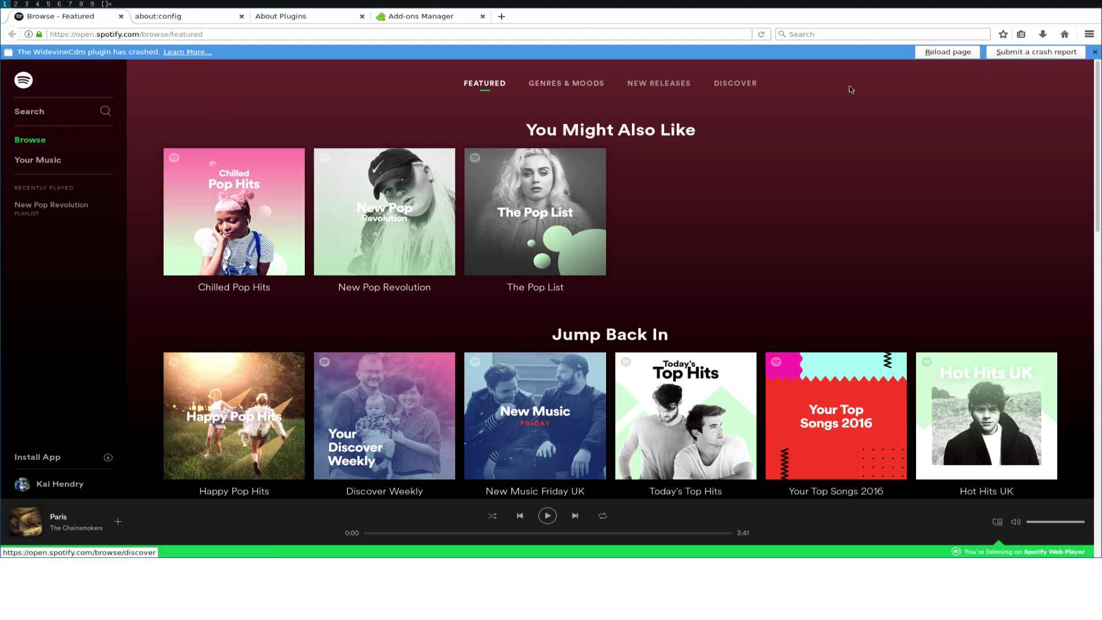
pyautogui.click(1027, 53)
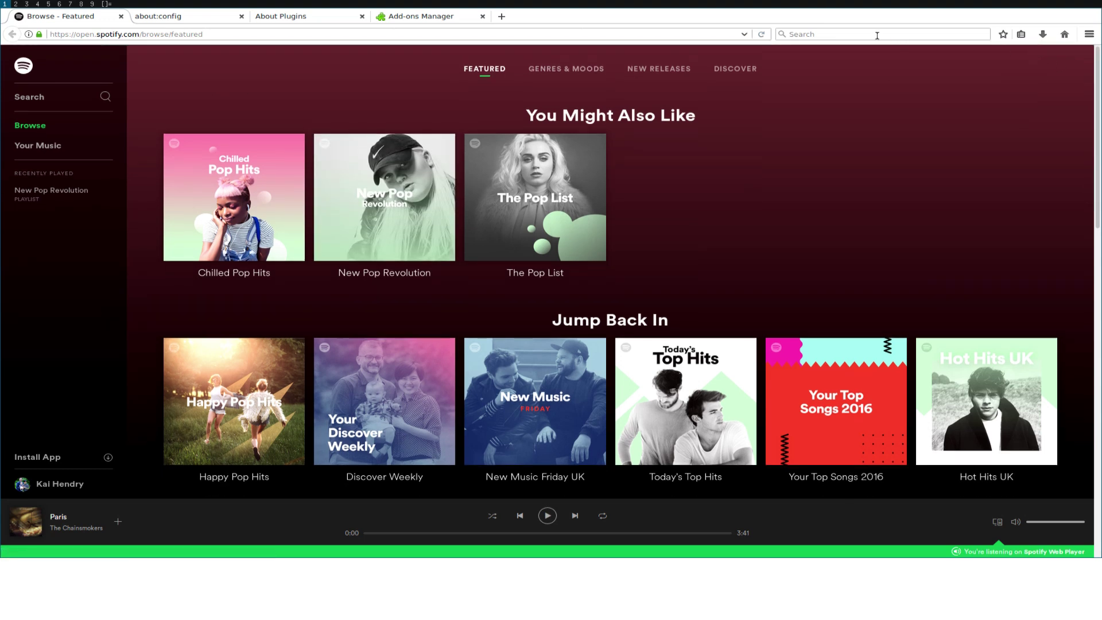
pyautogui.hotkey('ctrl', 'q')
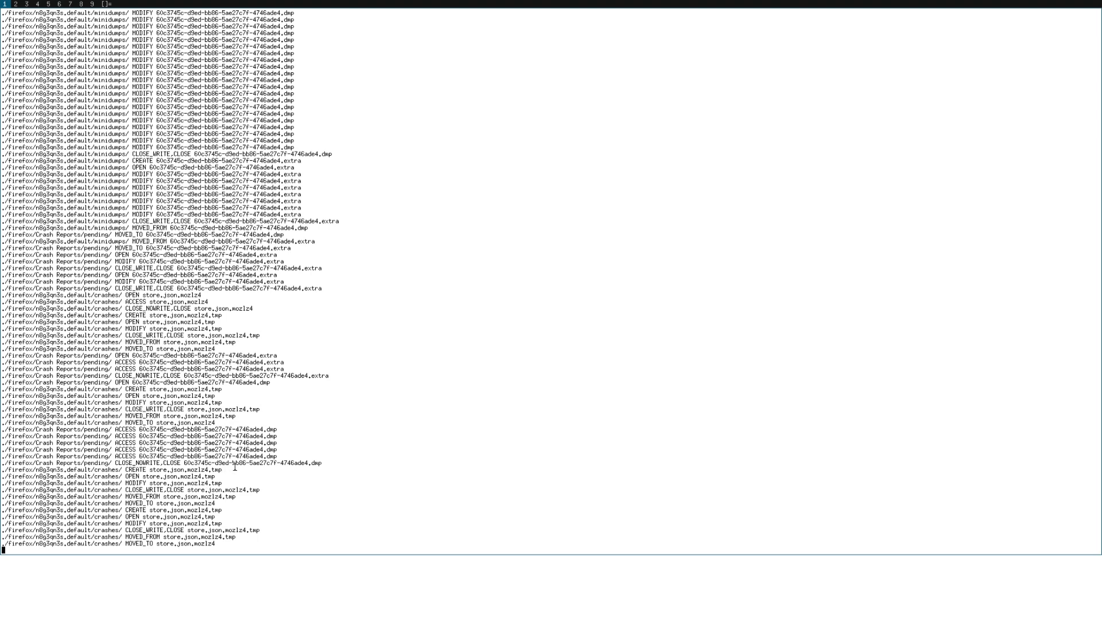
# - Select just the crash dump's .dmp file name in the inotify log output
pyautogui.doubleClick(264, 463)
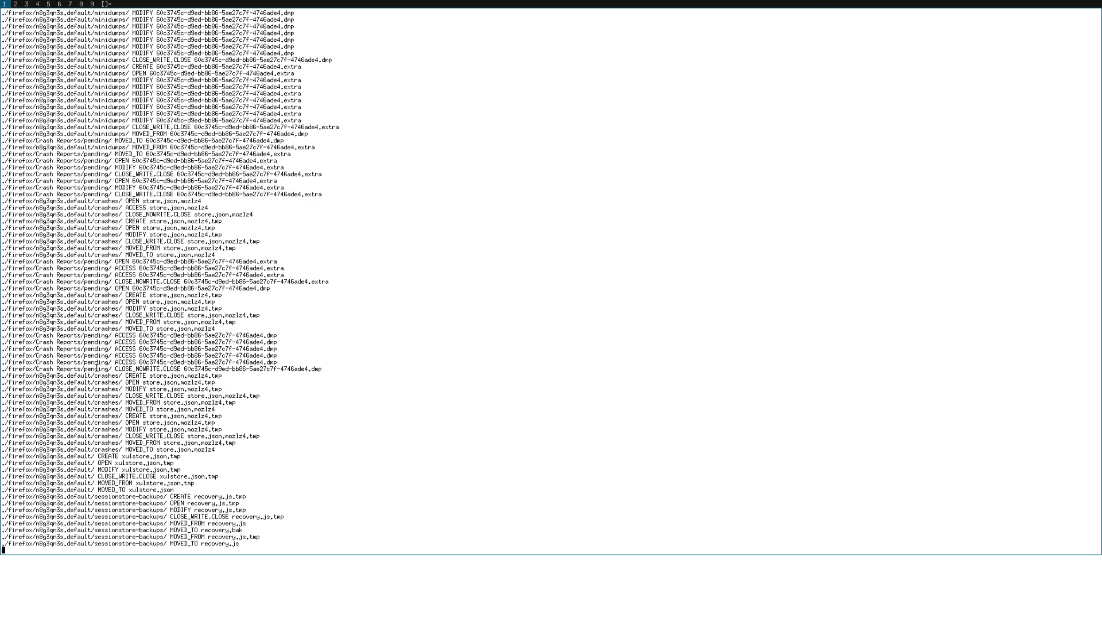
pyautogui.doubleClick(184, 370)
pyautogui.click(185, 373)
pyautogui.tripleClick(185, 372)
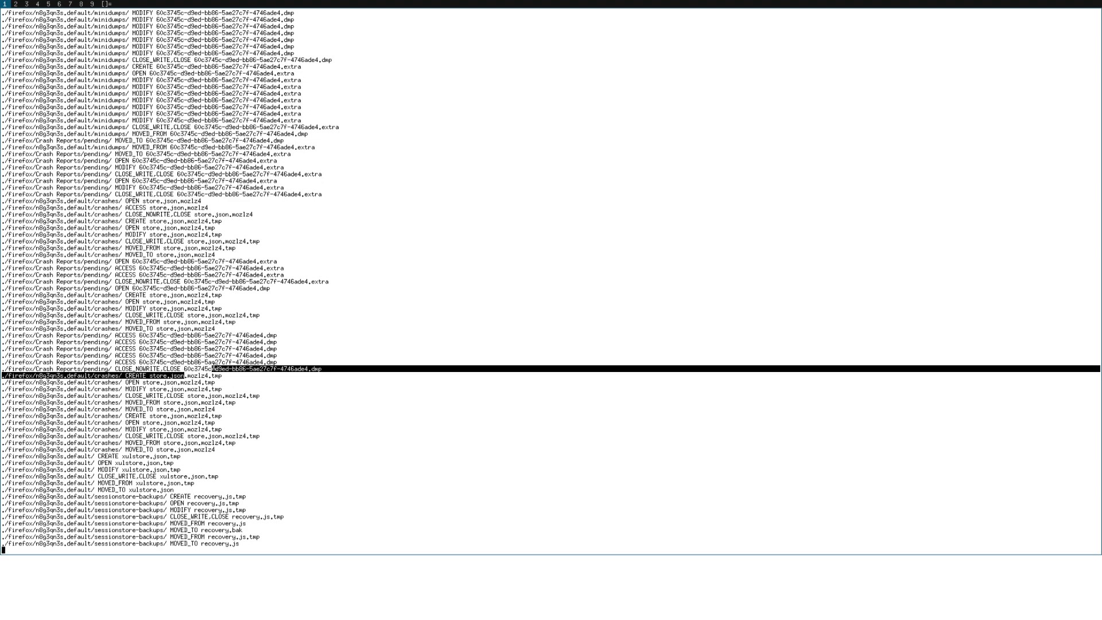
pyautogui.tripleClick(210, 369)
pyautogui.click(210, 369)
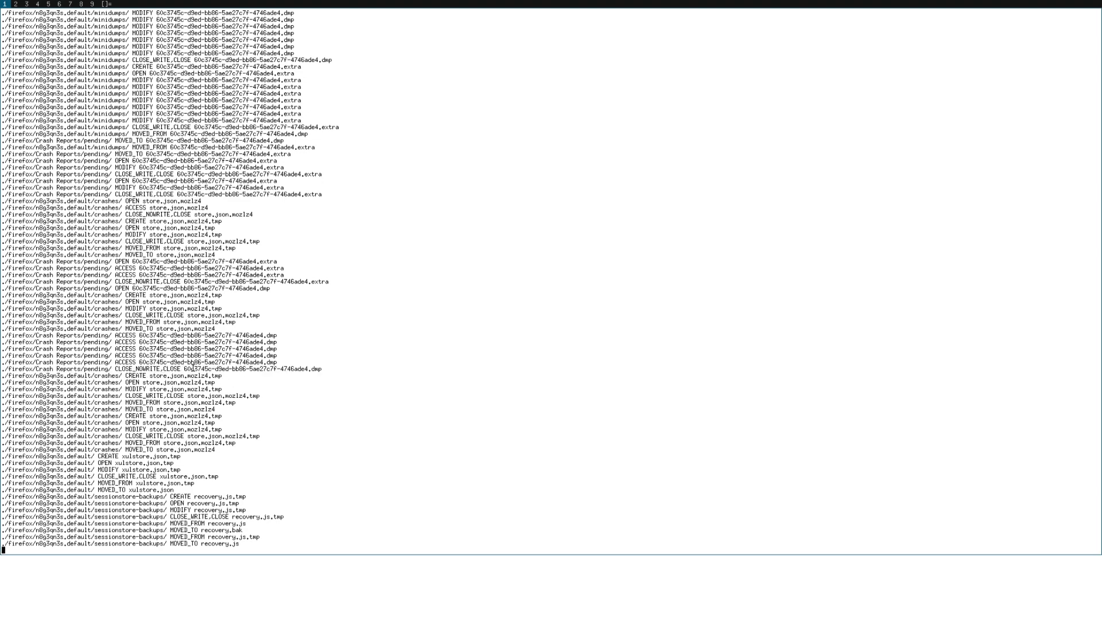
pyautogui.tripleClick(185, 369)
pyautogui.moveTo(185, 370); pyautogui.dragTo(321, 369)
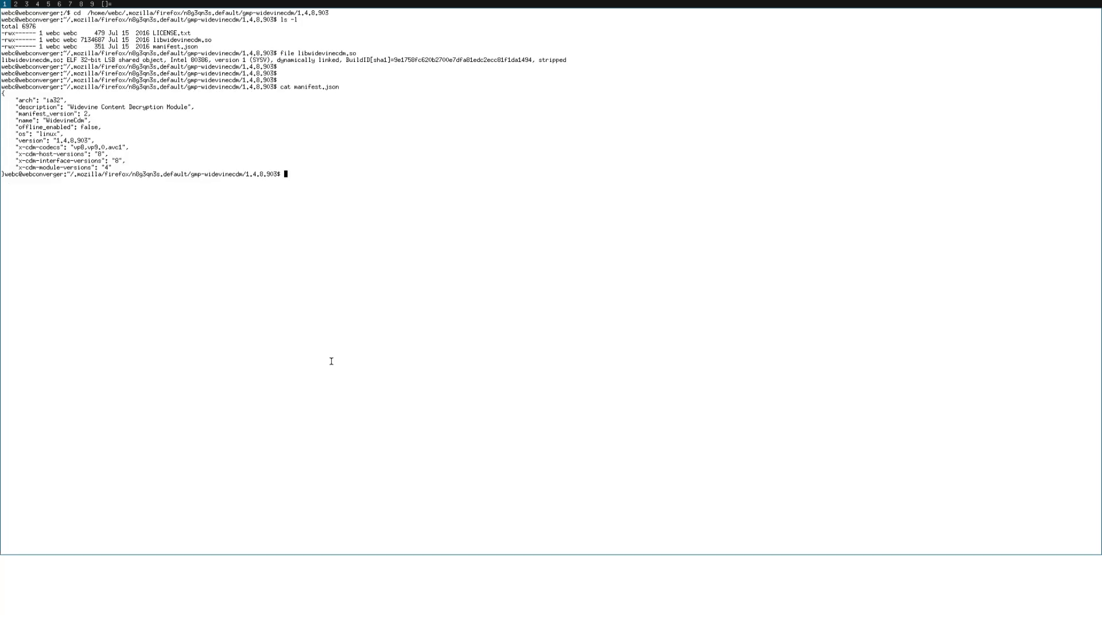
# - Go up three folders into Firefox's Crash Reports folder and list its contents
pyautogui.write('cd ..')
pyautogui.press('Return')
pyautogui.write('cd ..')
pyautogui.press('Return')
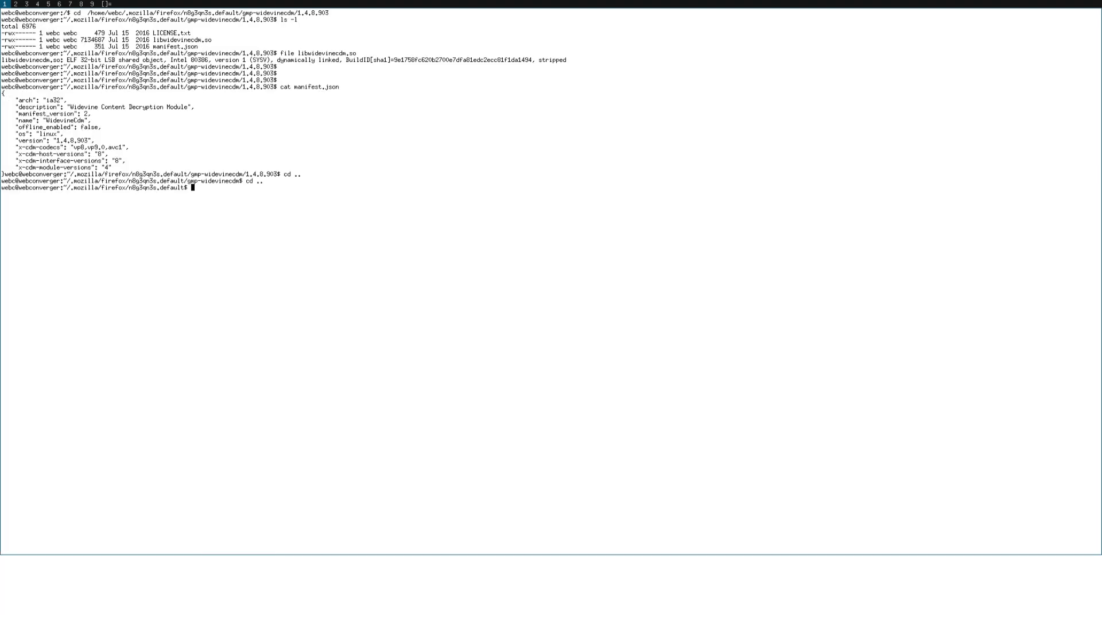
pyautogui.write('cd ..')
pyautogui.press('Return')
pyautogui.write('cd C')
pyautogui.press('Tab')
pyautogui.press('Return')
pyautogui.write('ls')
pyautogui.press('Return')
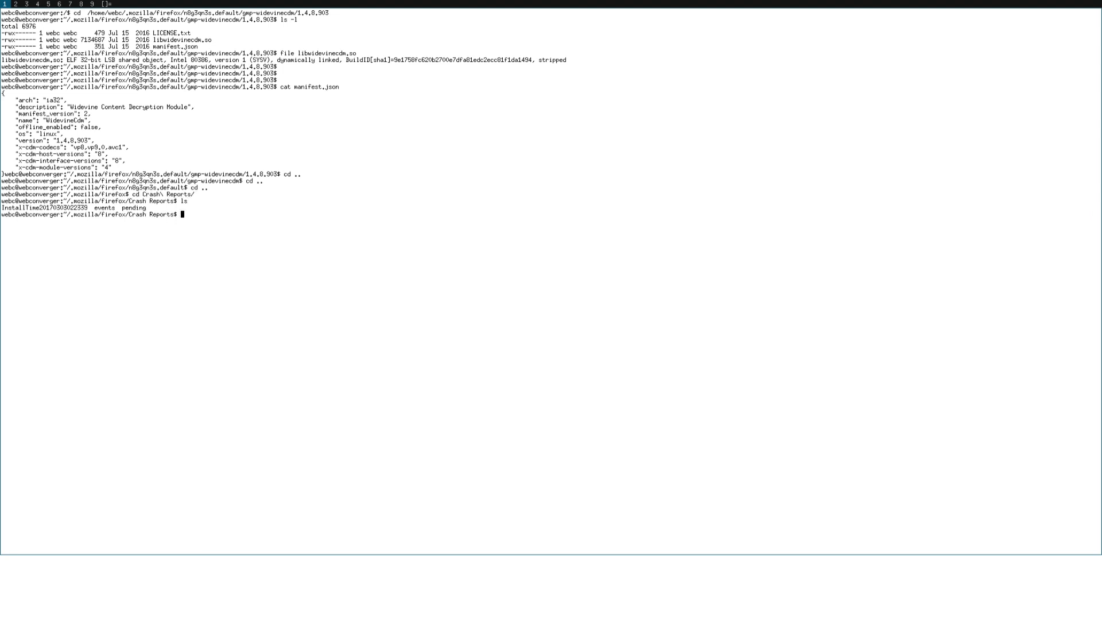
# - Find the pasted .dmp name under ./pending and select the found dump path
pyautogui.write('find -name')
pyautogui.middleClick(331, 361)
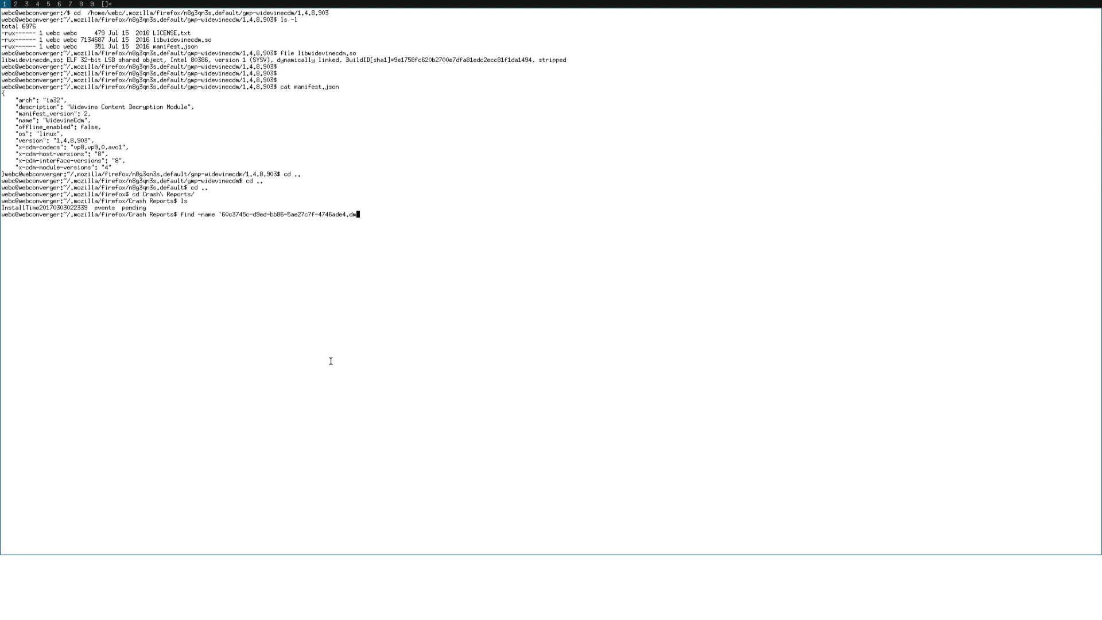
pyautogui.write("p'")
pyautogui.press('Return')
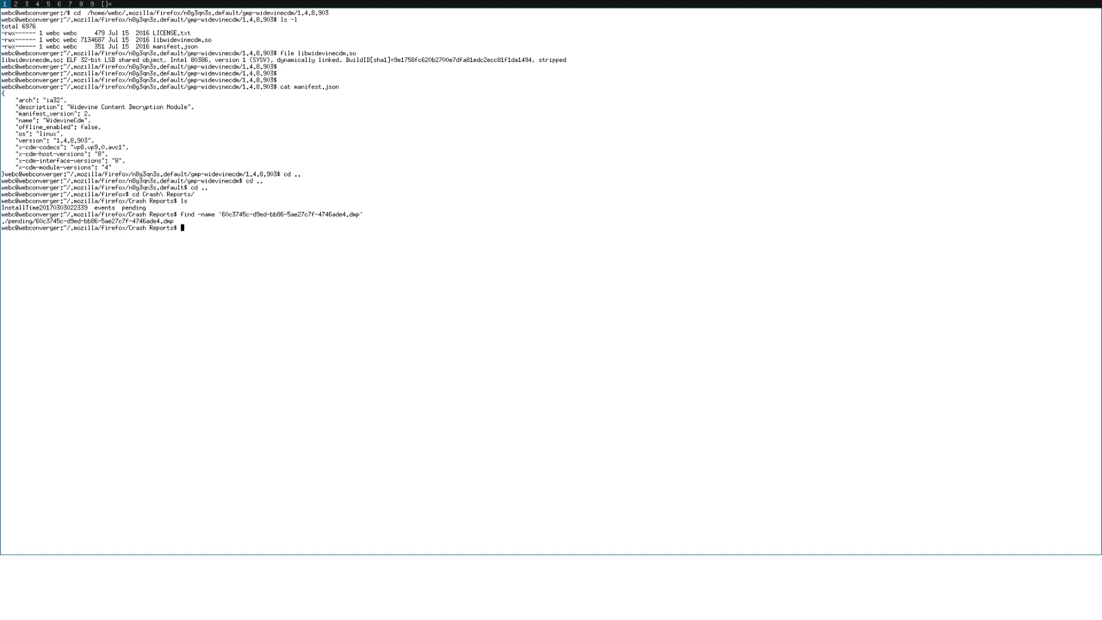
pyautogui.tripleClick(50, 221)
pyautogui.moveTo(50, 221); pyautogui.dragTo(23, 228)
pyautogui.click(2, 221)
pyautogui.tripleClick(57, 221)
pyautogui.click(23, 217)
pyautogui.moveTo(171, 221); pyautogui.dragTo(2, 222)
# - Open the pending crash .dmp in vim and jump to its end
pyautogui.write('vim')
pyautogui.write('./pending/60c3745c-d9ed-bb86-5ae27c7f-4746ade4.dmp')
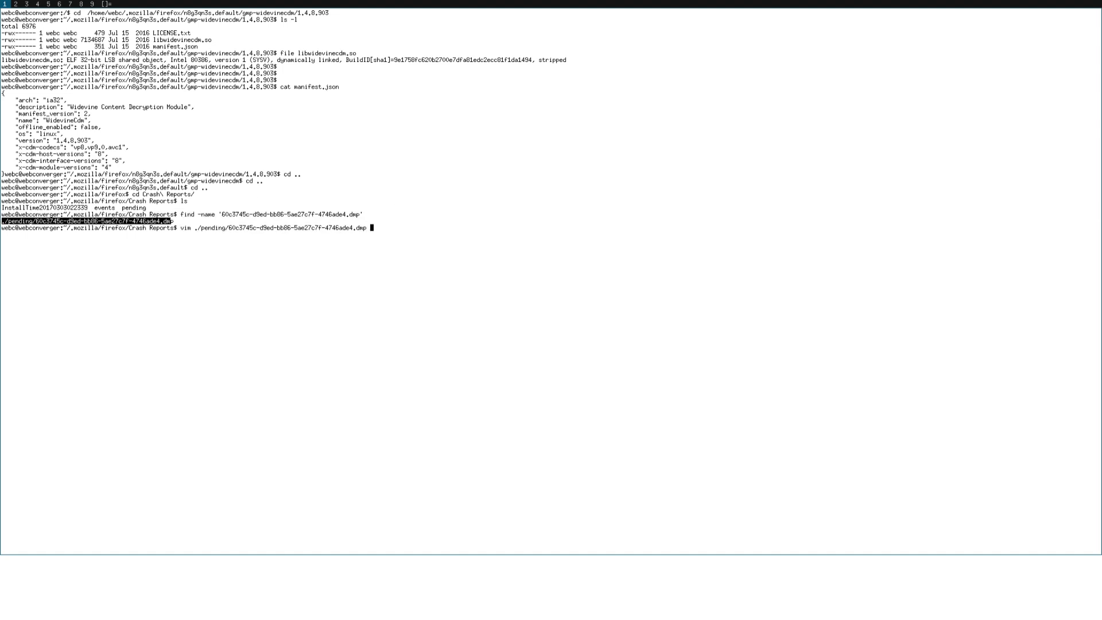
pyautogui.press('Return')
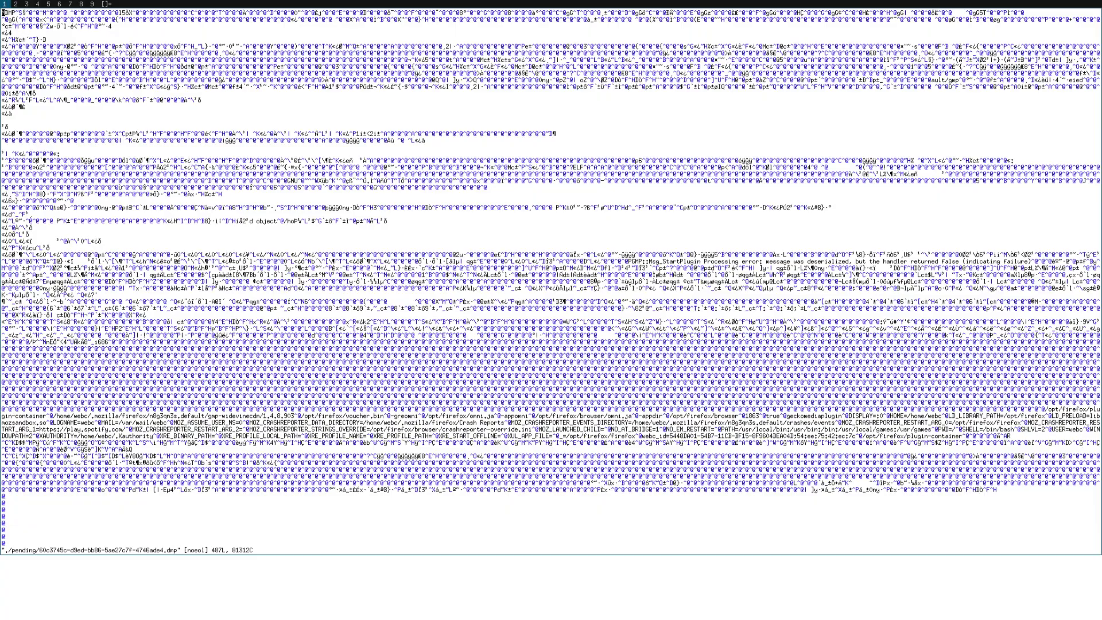
pyautogui.hotkey('shift', 'g')
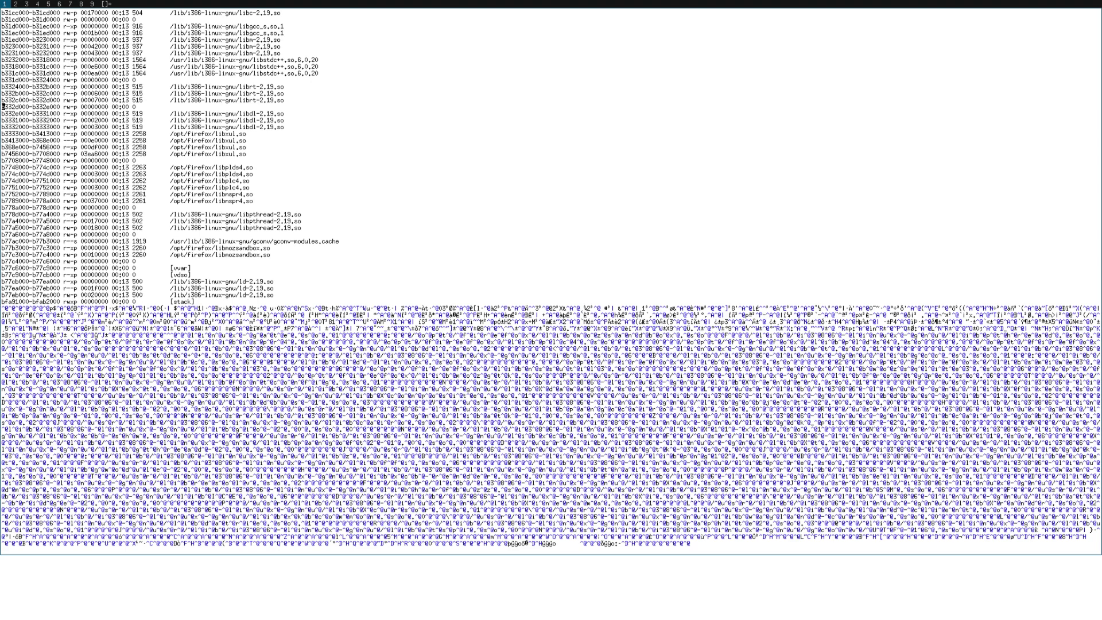
# - Read through the dump's memory maps, process status and DISTRIB_DESCRIPTION environment lines
pyautogui.scroll(20, 551, 276)
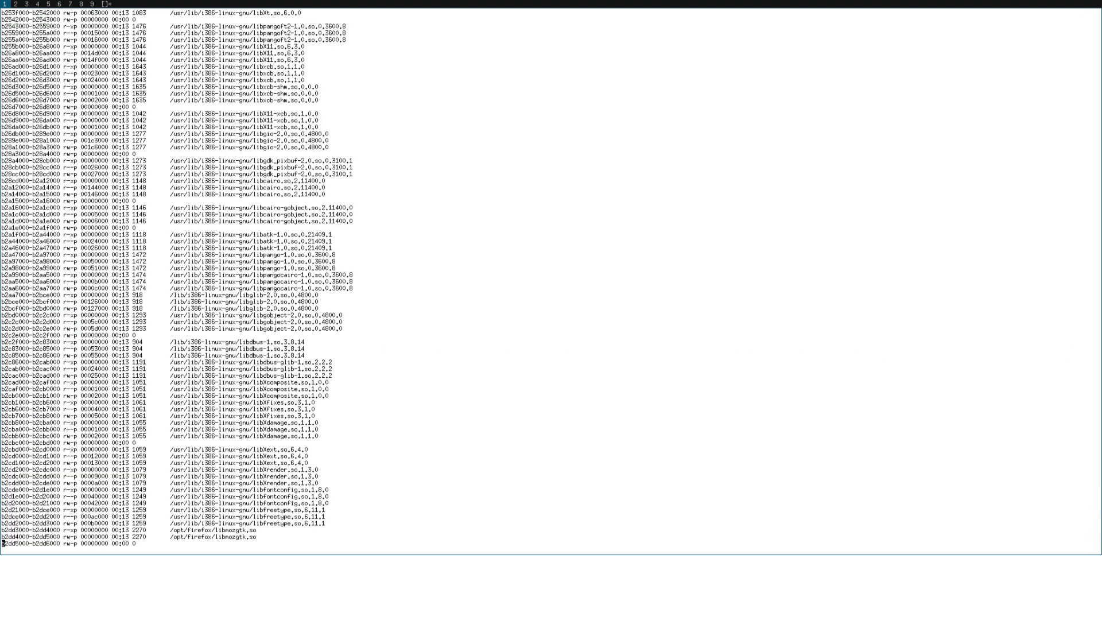
pyautogui.scroll(15, 551, 275)
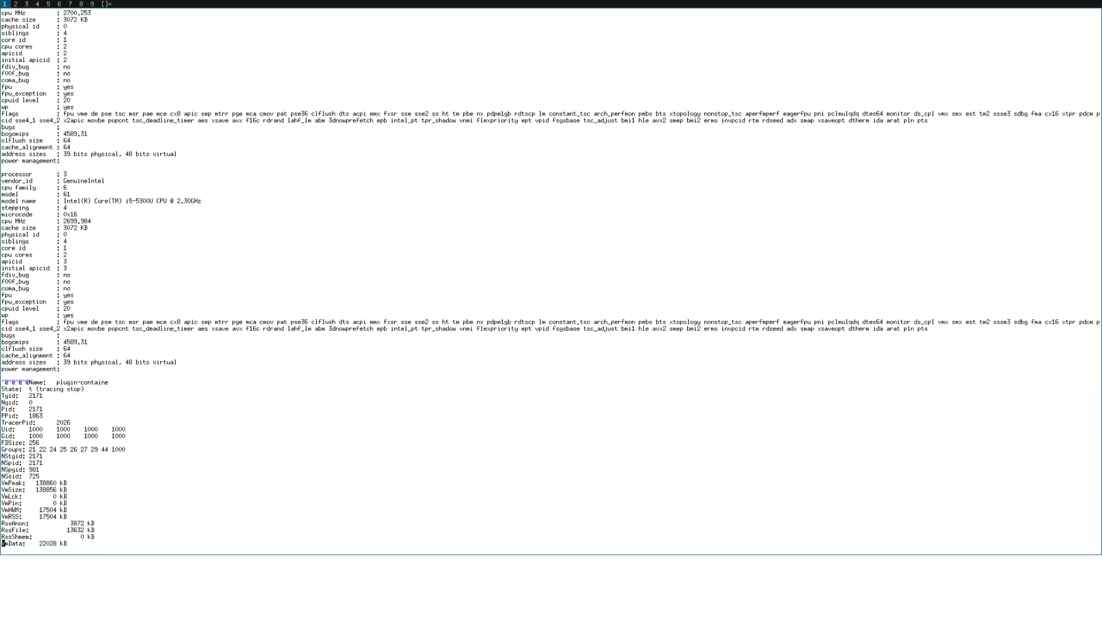
pyautogui.scroll(20, 551, 276)
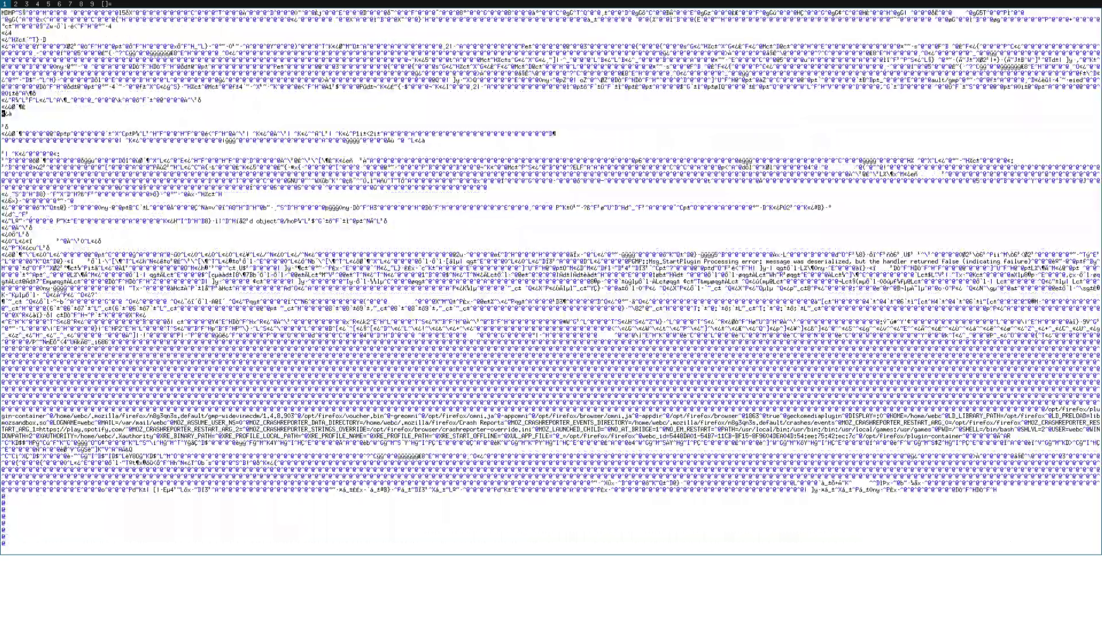
pyautogui.scroll(-20, 551, 276)
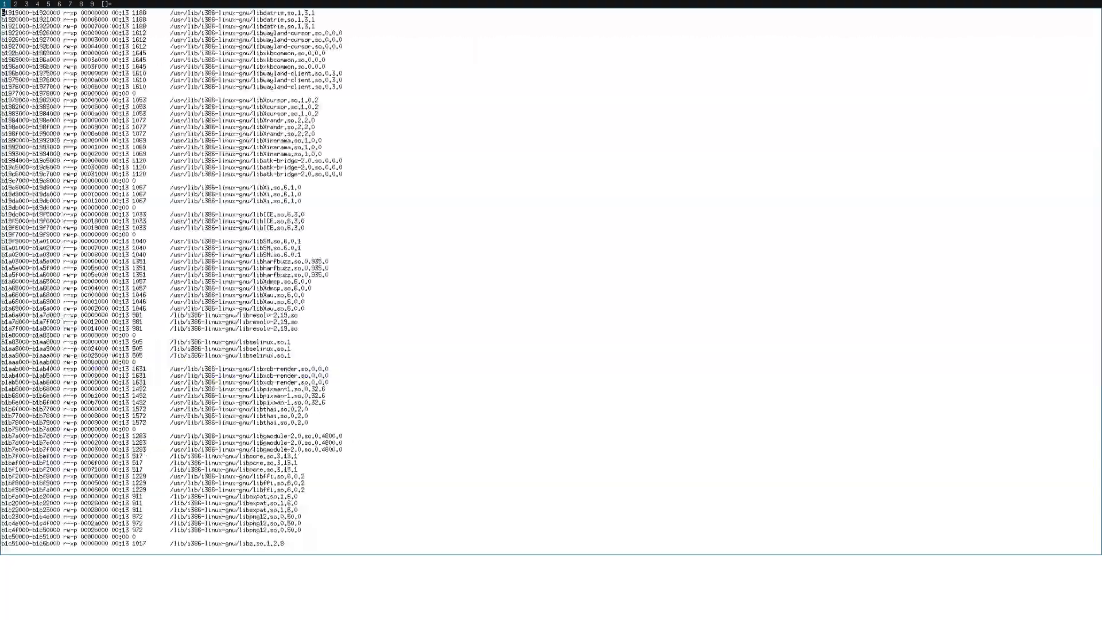
pyautogui.scroll(-12, 552, 275)
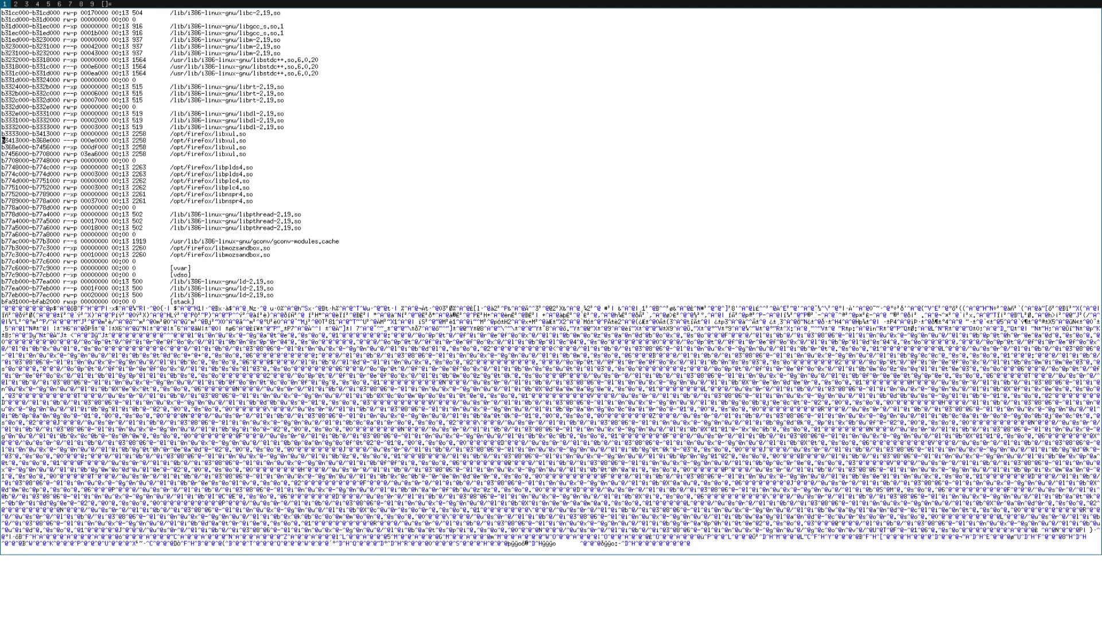
pyautogui.scroll(10, 551, 275)
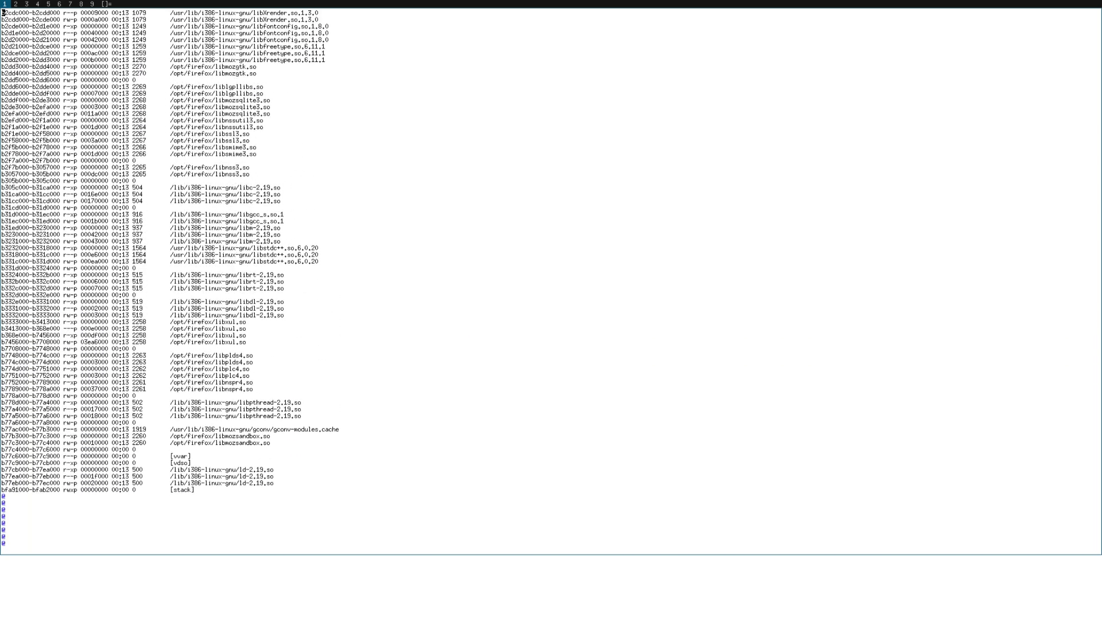
pyautogui.scroll(4, 171, 256)
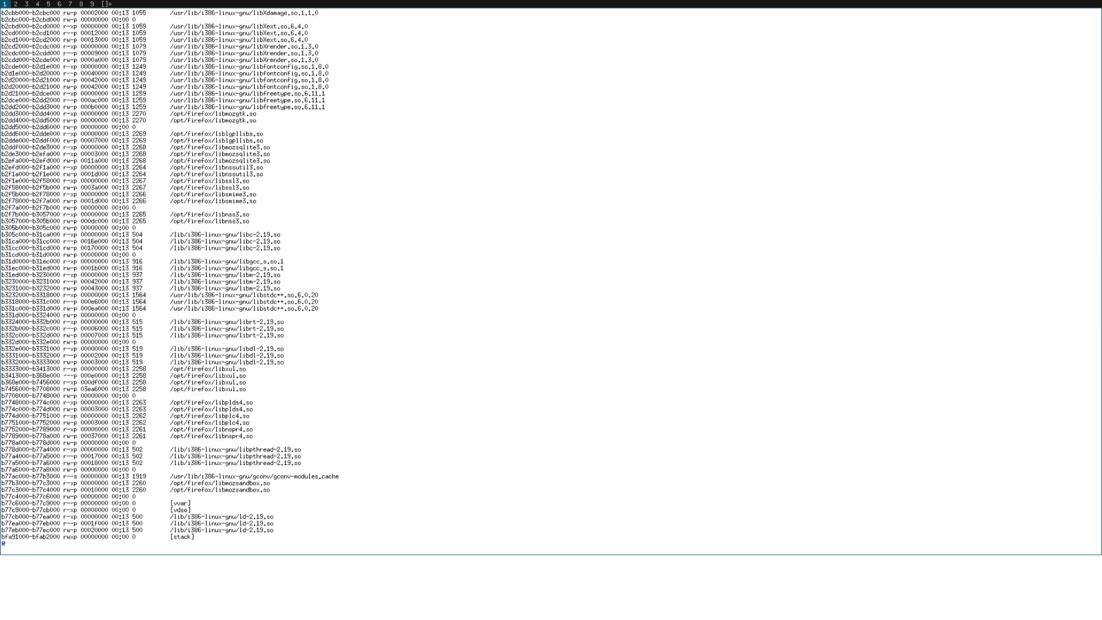
pyautogui.scroll(20, 171, 255)
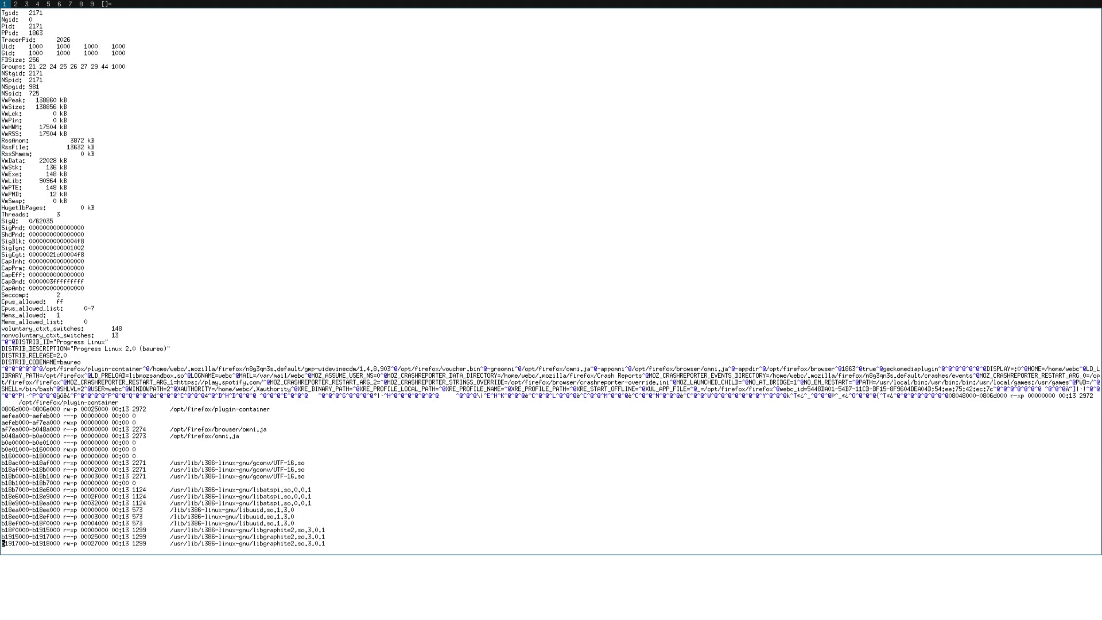
pyautogui.press('j')
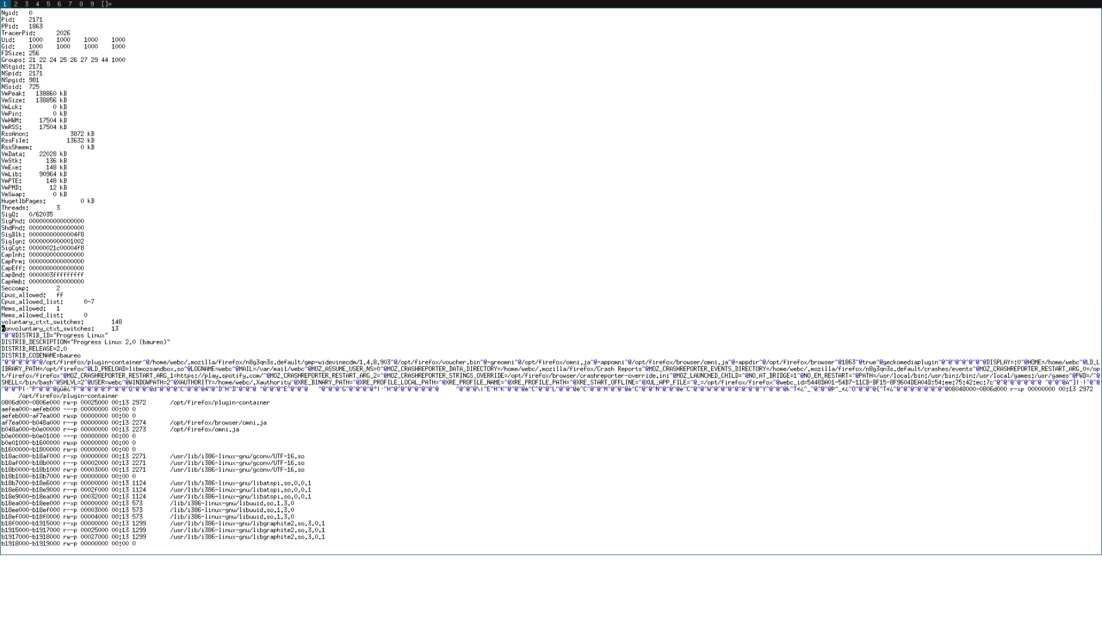
pyautogui.click(3, 342)
pyautogui.click(3, 403)
pyautogui.click(3, 416)
pyautogui.press('pagedown')
pyautogui.press('pagedown')
pyautogui.press('pagedown')
pyautogui.press('pagedown')
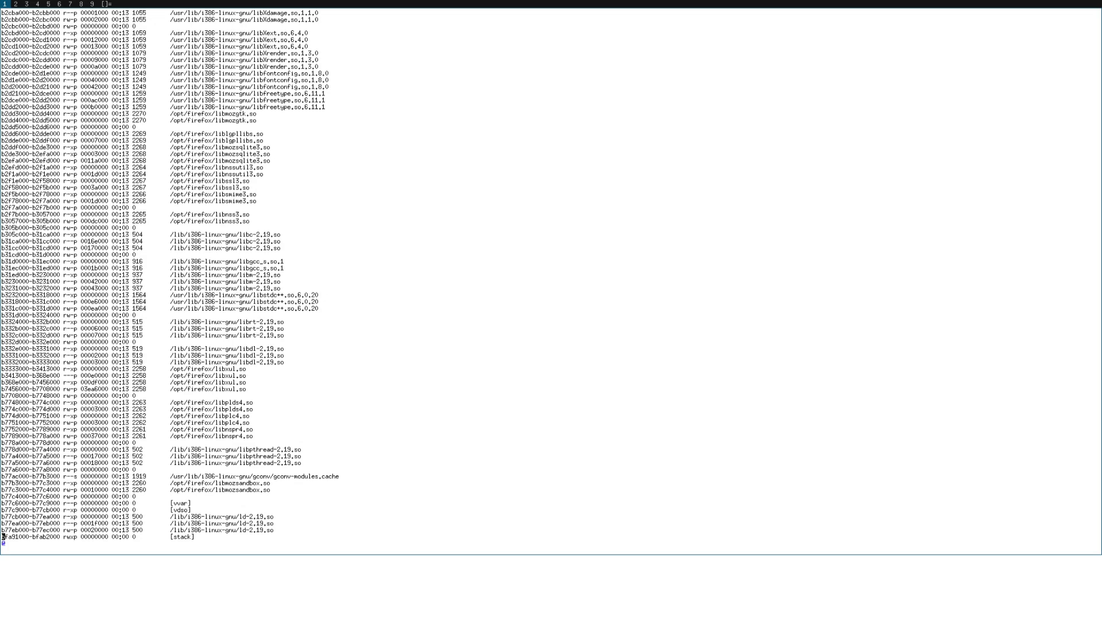
# - Quit vim and try copying the crash dump with scp to the remote machine at 192.168.1.13
pyautogui.write(':q')
pyautogui.press('Return')
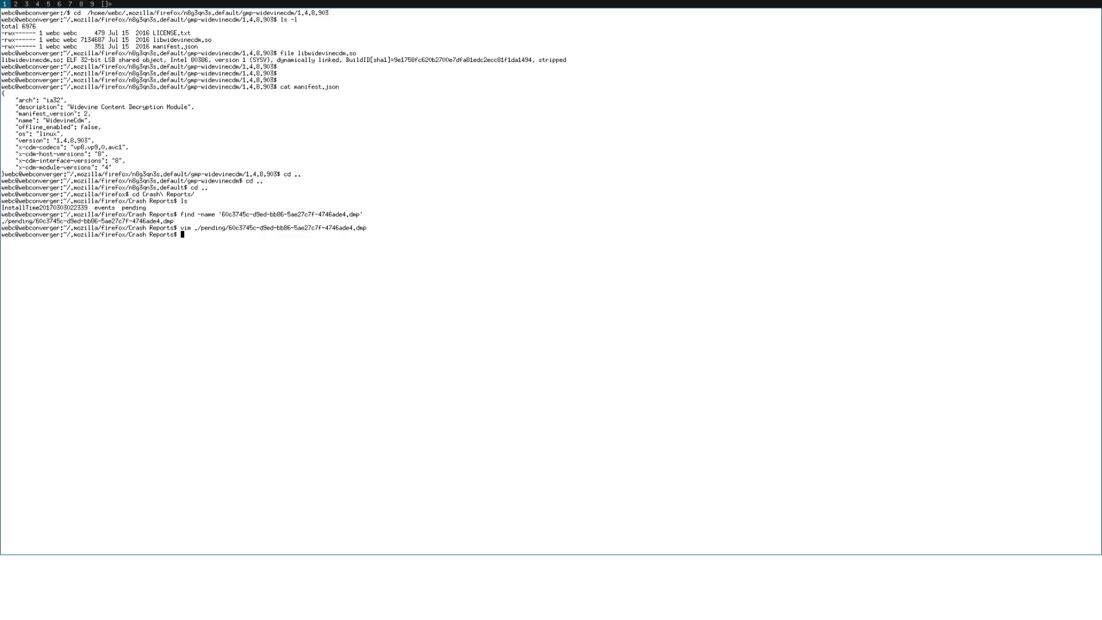
pyautogui.press('Up')
pyautogui.press('Home')
pyautogui.press('Delete')
pyautogui.press('Delete')
pyautogui.press('Delete')
pyautogui.write('scp')
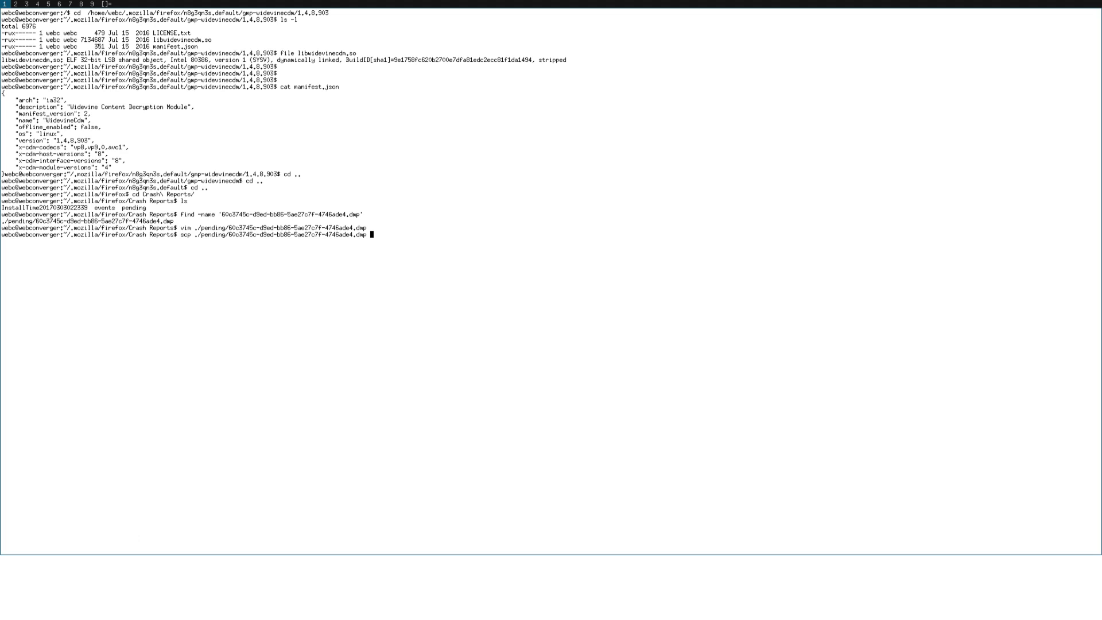
pyautogui.write('192.16')
pyautogui.press('BackSpace')
pyautogui.press('BackSpace')
pyautogui.press('BackSpace')
pyautogui.press('BackSpace')
pyautogui.press('BackSpace')
pyautogui.press('BackSpace')
pyautogui.write('hendry@192.168.1.13:')
pyautogui.press('Return')
# - Install the missing scp via sudo apt-get install openssh-client after openssh fails
pyautogui.write('apt')
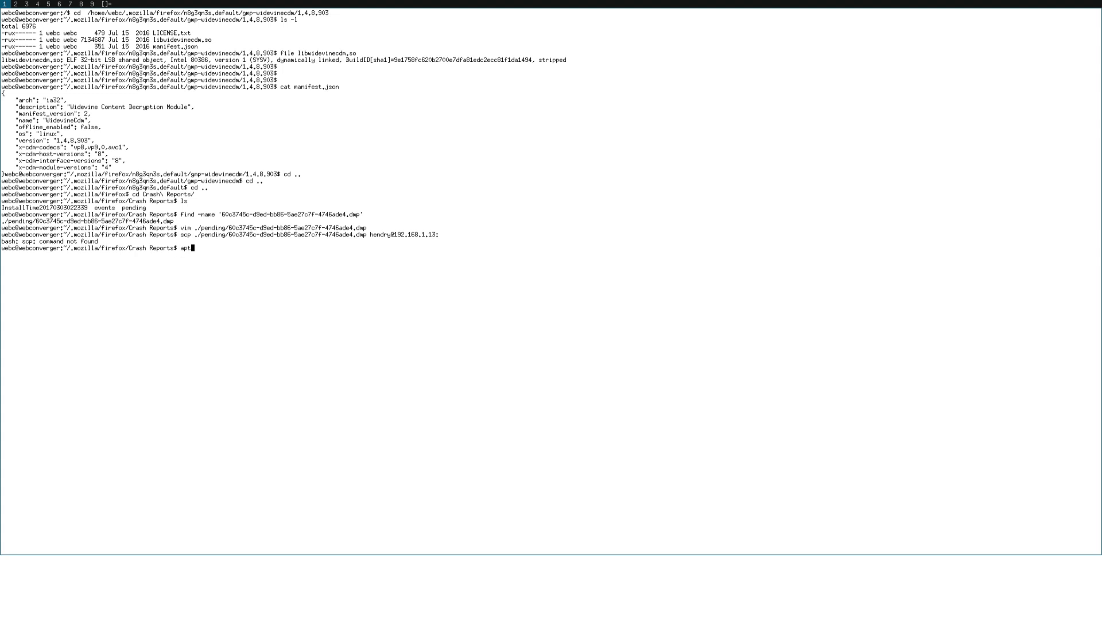
pyautogui.write('-get ins')
pyautogui.hotkey('ctrl', 'u')
pyautogui.write('sudo apt-get install opens')
pyautogui.write('sh')
pyautogui.press('Return')
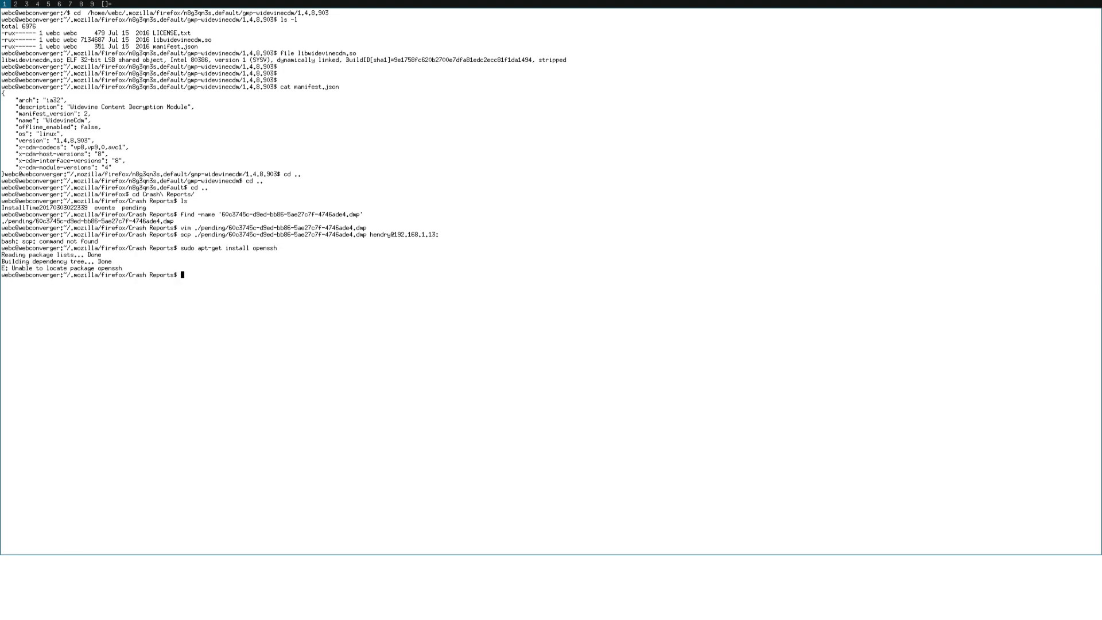
pyautogui.press('Up')
pyautogui.write('-client')
pyautogui.press('Return')
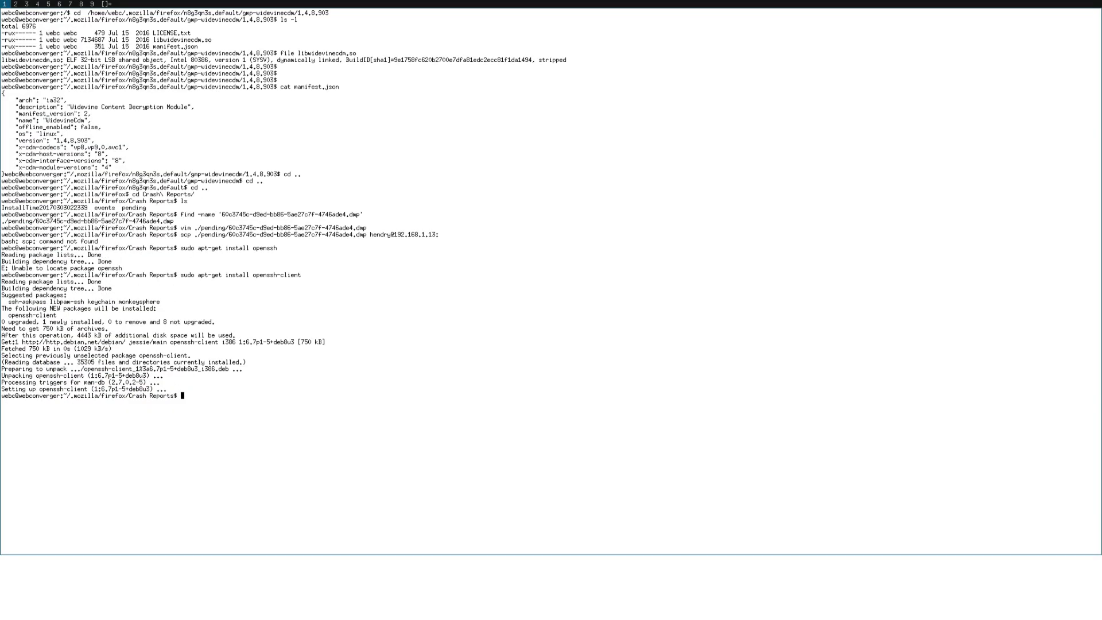
# - Rerun scp, trust the host and enter the password to copy the 79 KB dump, then return to Firefox
pyautogui.press('Up')
pyautogui.press('Up')
pyautogui.press('Up')
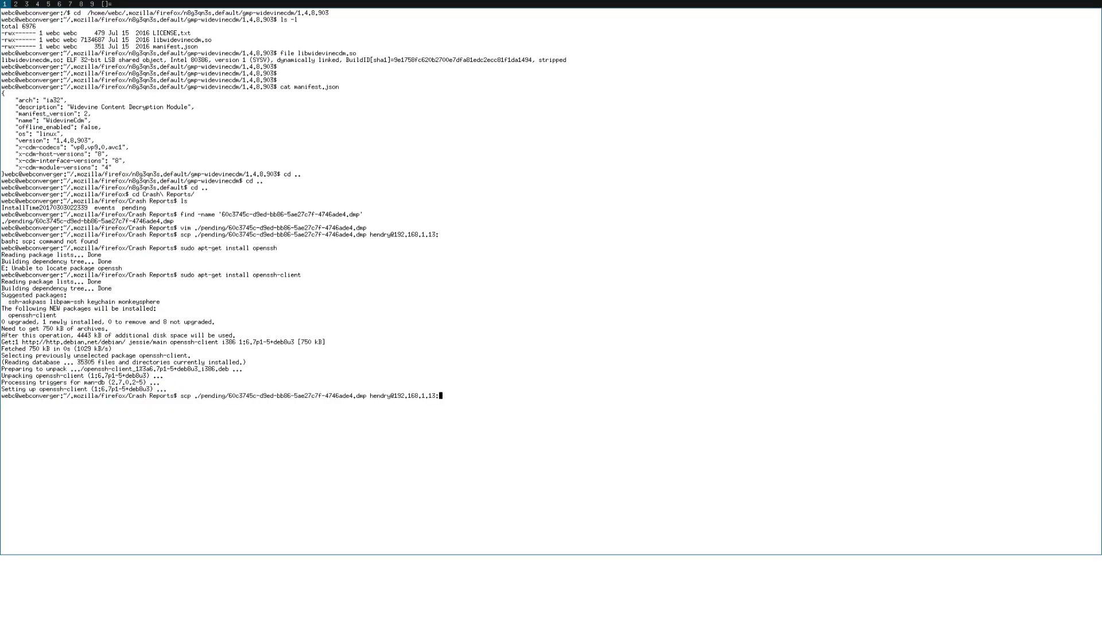
pyautogui.press('Return')
pyautogui.write('yes')
pyautogui.press('Return')
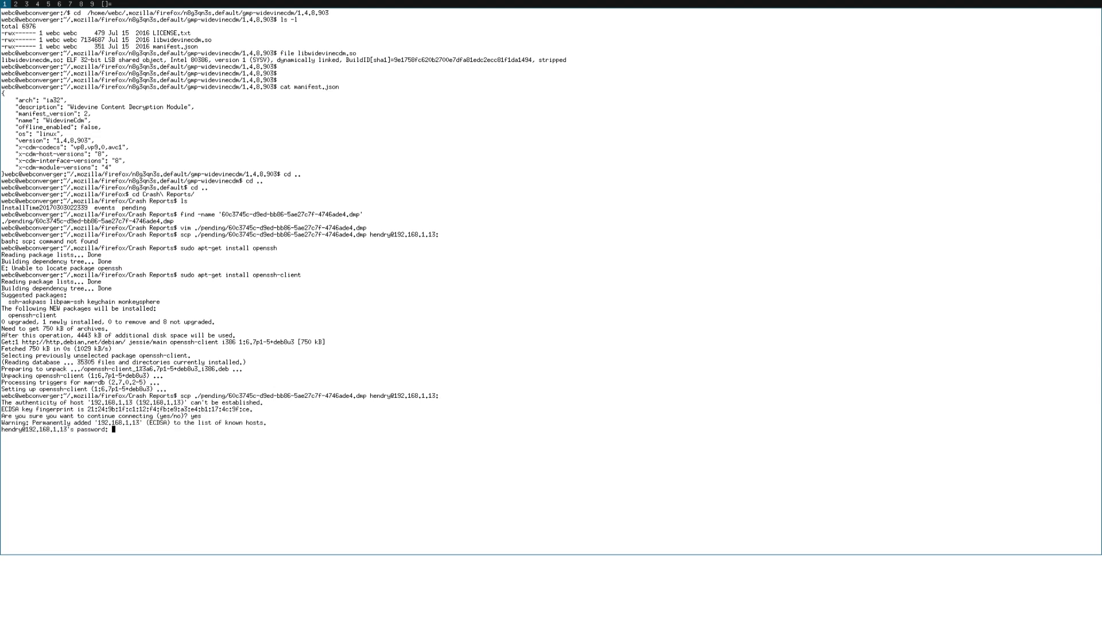
pyautogui.press('Return')
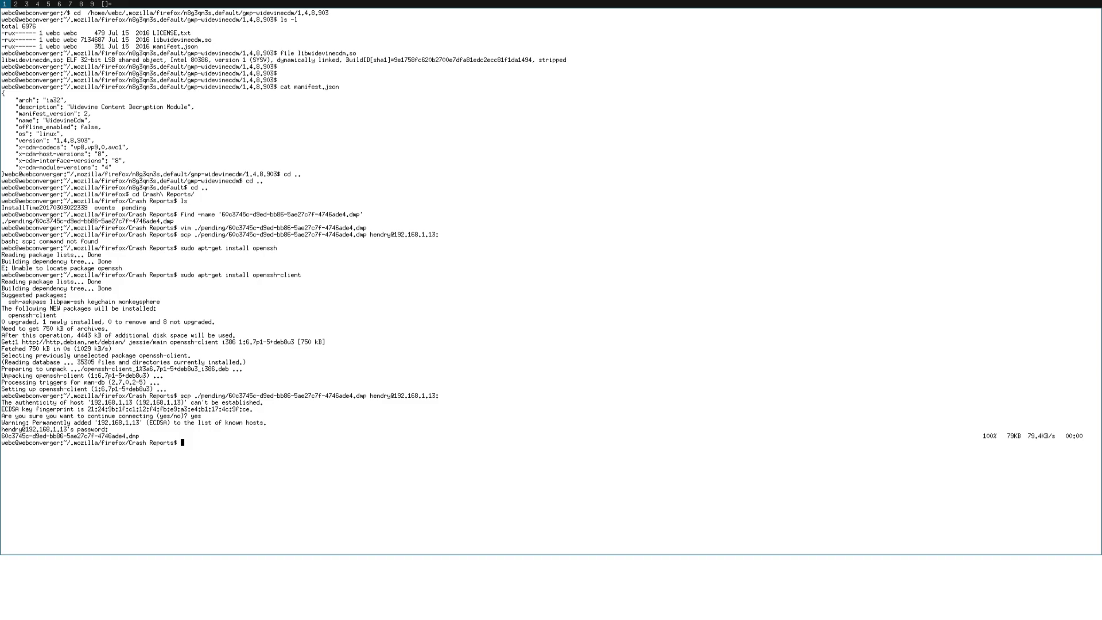
pyautogui.hotkey('ctrl', 'd')
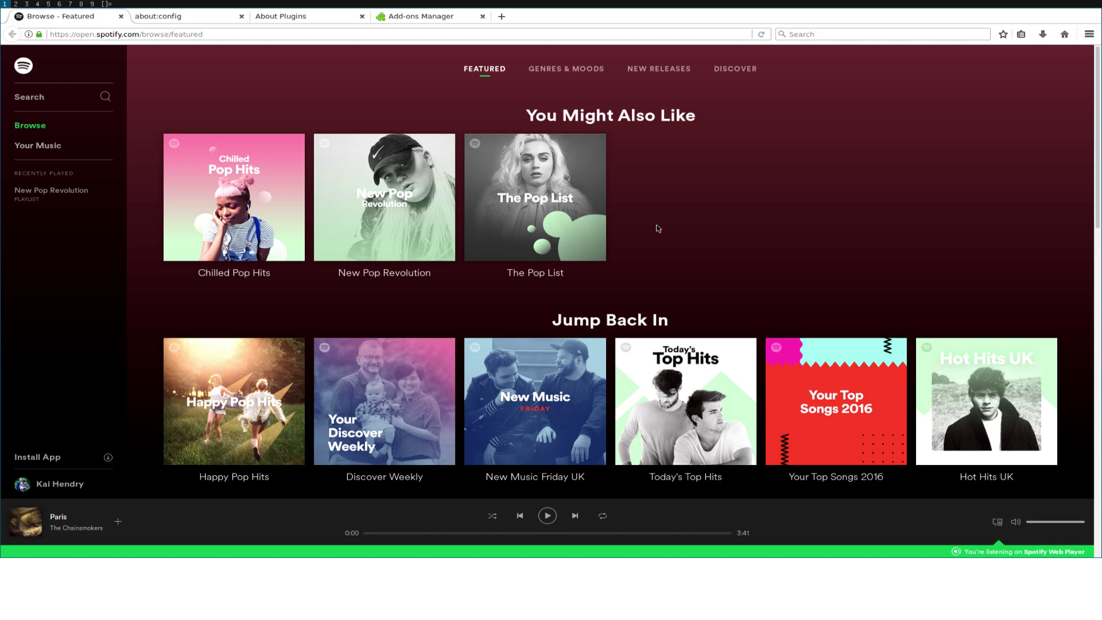
pyautogui.scroll(-10, 658, 228)
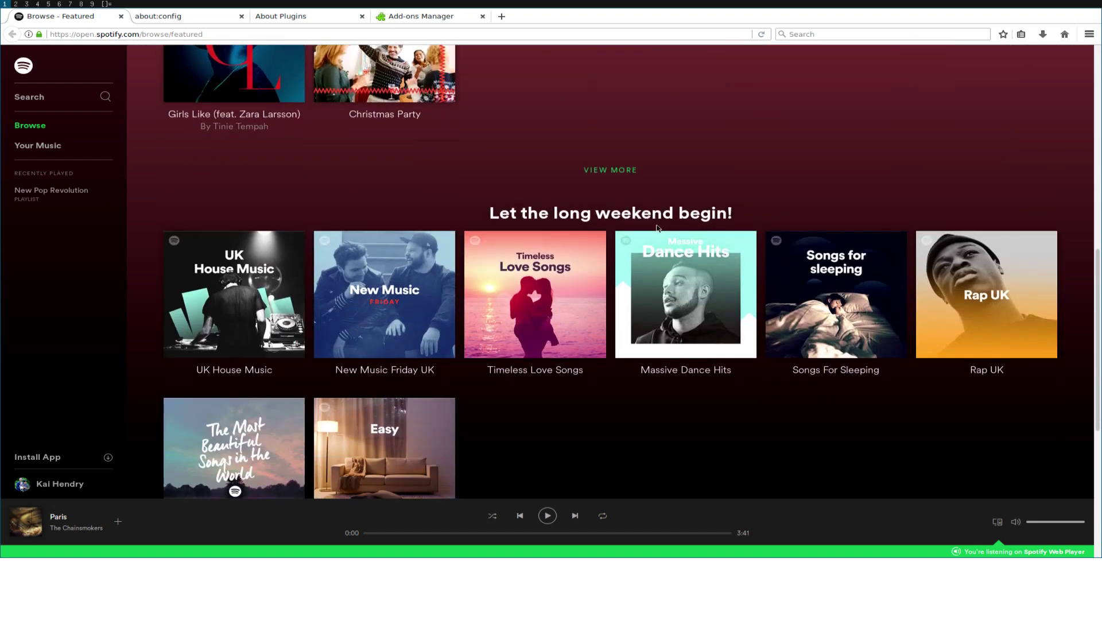
pyautogui.scroll(10, 658, 229)
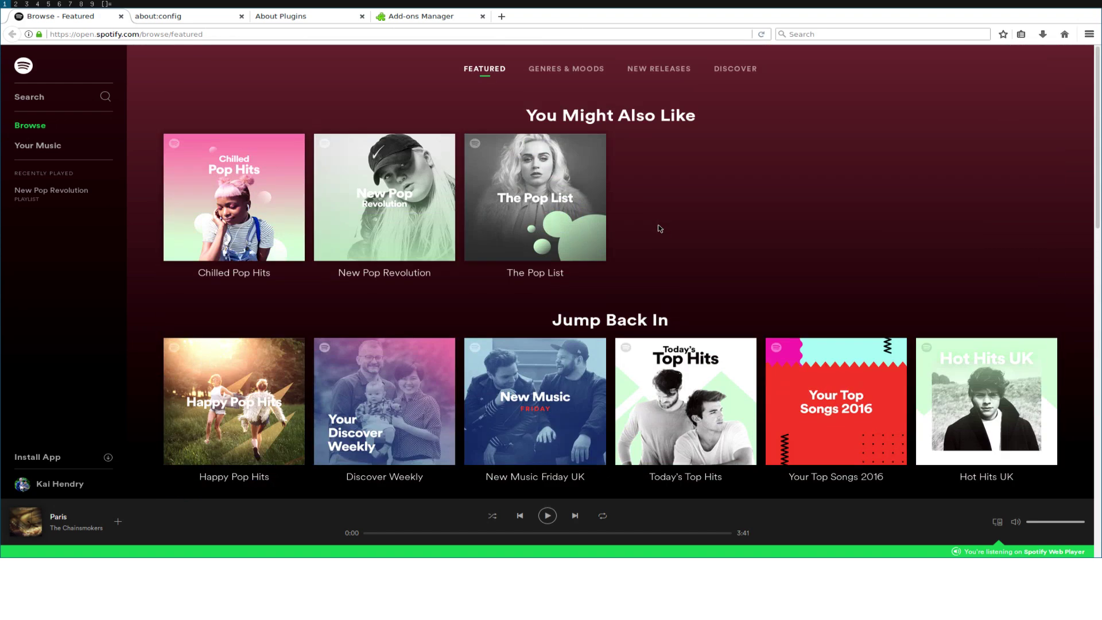